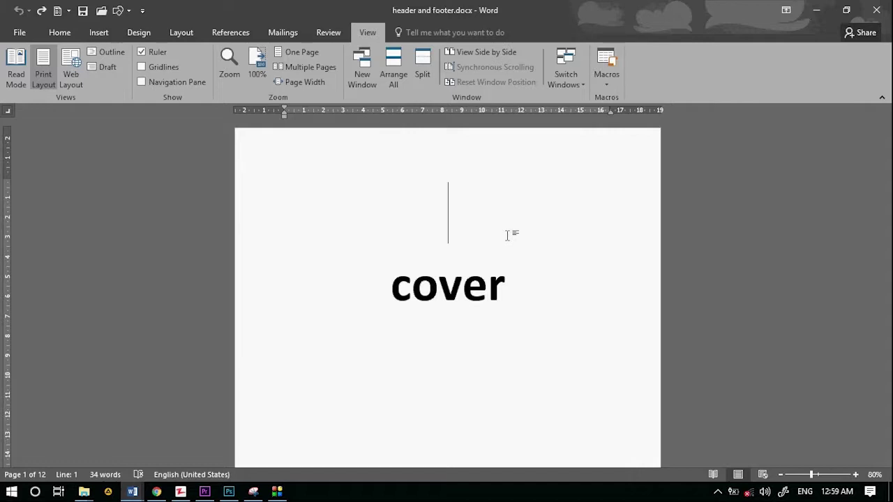
# Step: Switch the document to Multiple Pages view
pyautogui.scroll(-5, 370, 411)
pyautogui.scroll(5, 418, 305)
pyautogui.scroll(-8, 419, 266)
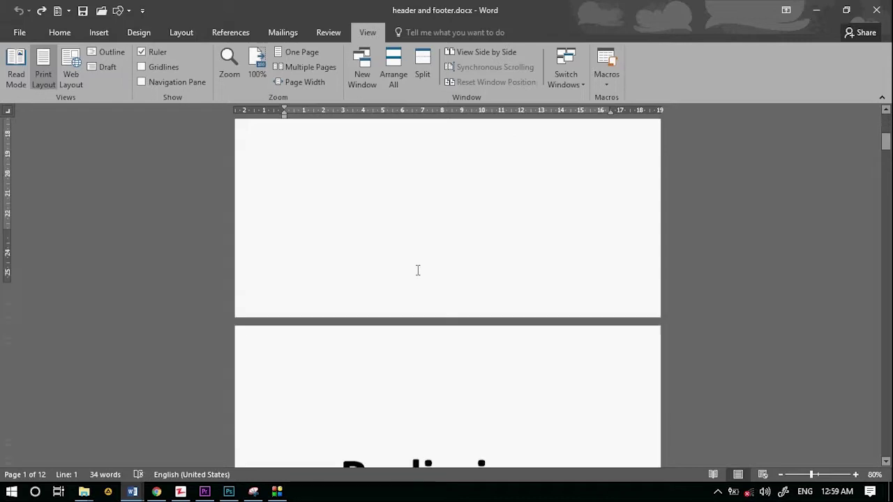
pyautogui.scroll(-8, 445, 309)
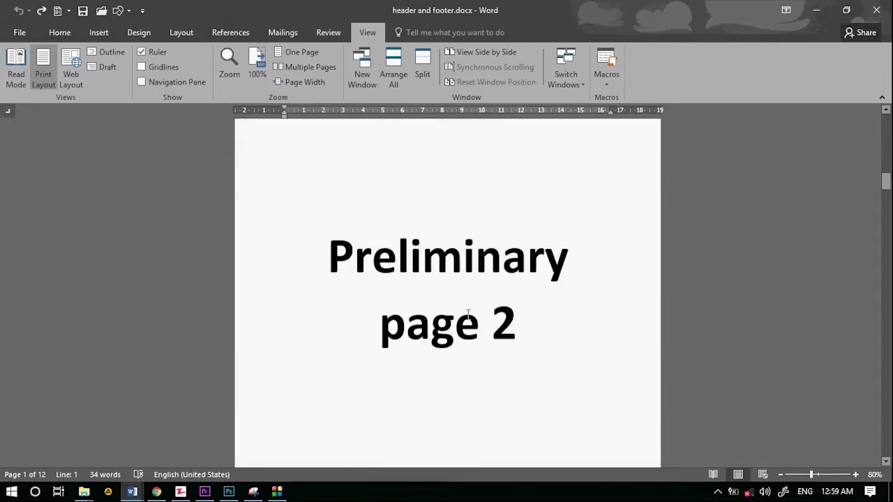
pyautogui.moveTo(886, 186); pyautogui.dragTo(886, 299)
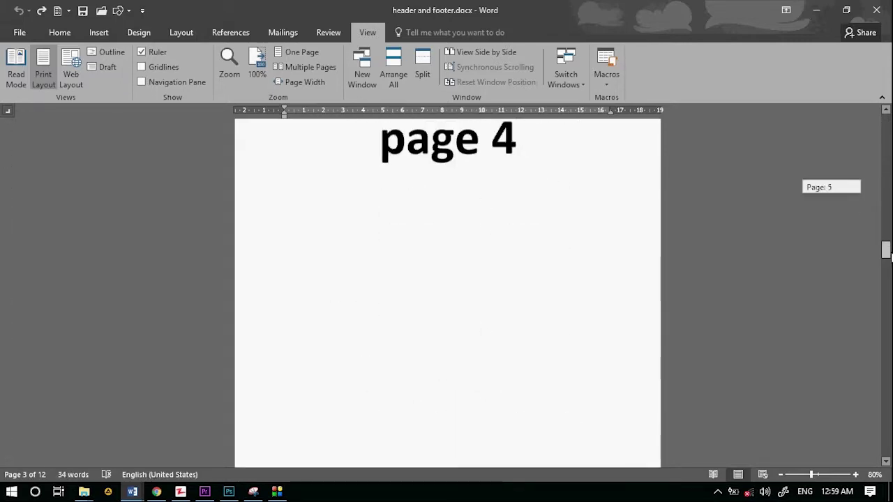
pyautogui.scroll(6, 621, 237)
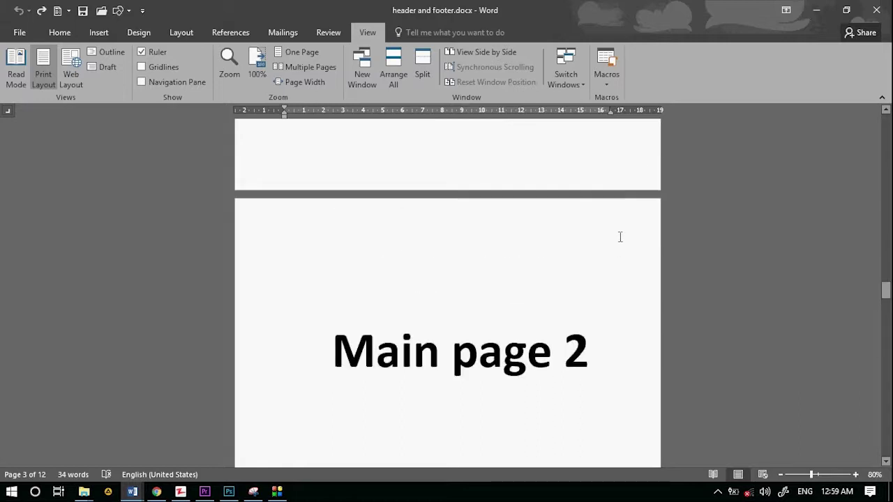
pyautogui.scroll(10, 623, 235)
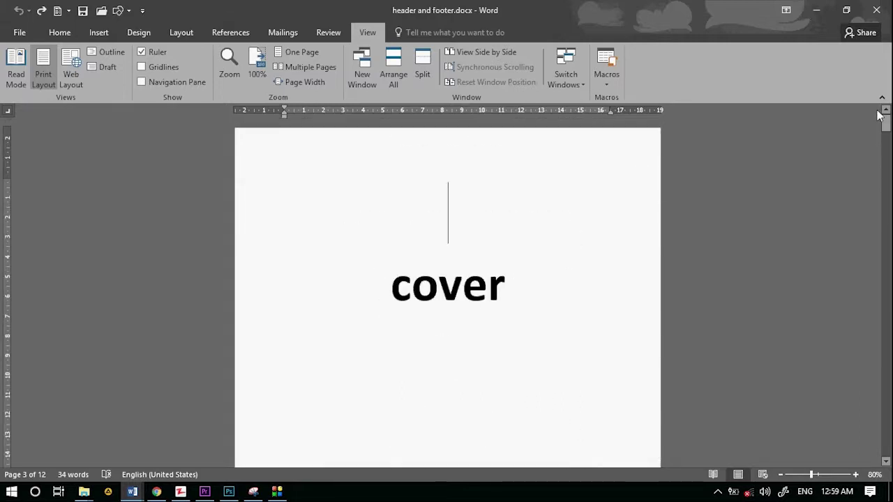
pyautogui.scroll(-5, 456, 258)
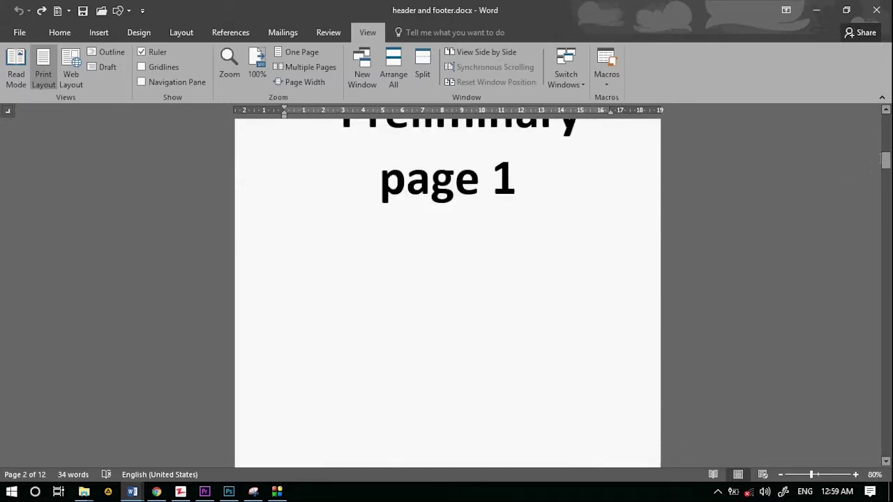
pyautogui.moveTo(886, 160)
pyautogui.mouseDown()
pyautogui.moveTo(888, 193)
pyautogui.moveTo(888, 143)
pyautogui.mouseUp()
pyautogui.scroll(-10, 564, 290)
pyautogui.scroll(-3, 564, 290)
pyautogui.scroll(-2, 565, 290)
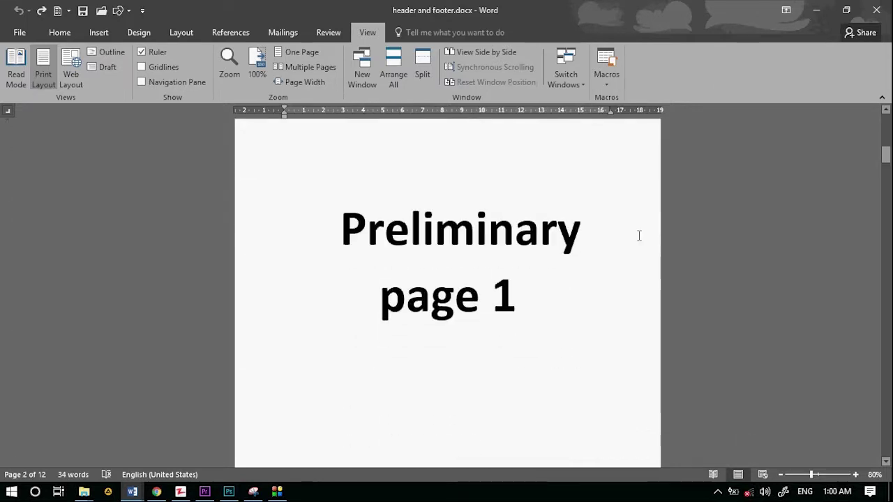
pyautogui.scroll(-3, 520, 267)
pyautogui.scroll(4, 568, 293)
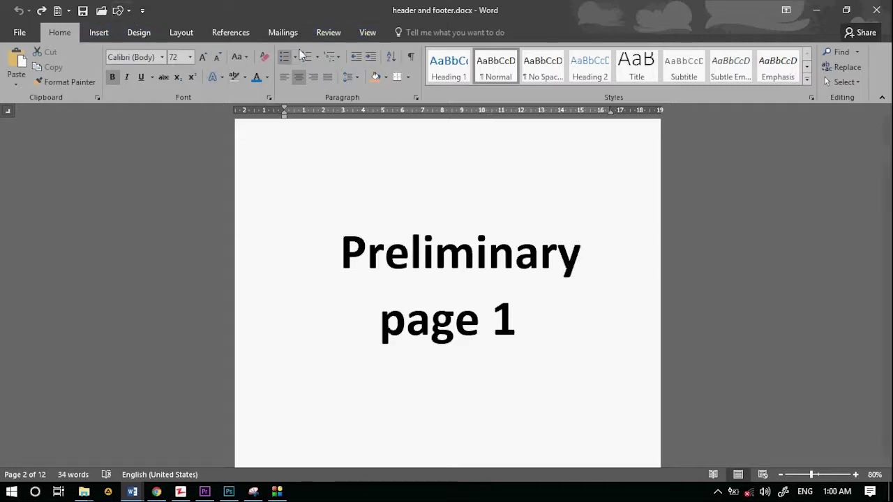
pyautogui.click(369, 32)
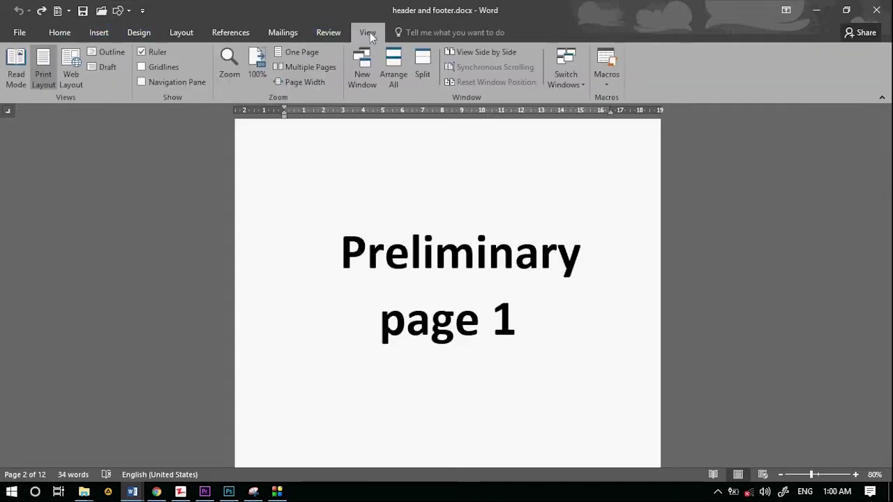
pyautogui.click(301, 66)
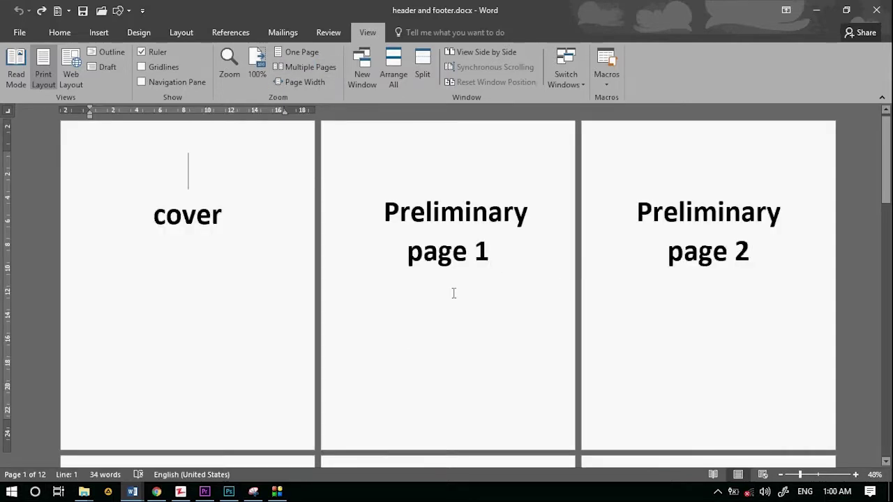
# Step: Zoom in to 70% so two pages fill the width, and place the cursor after 'cover'
pyautogui.scroll(-1, 593, 269)
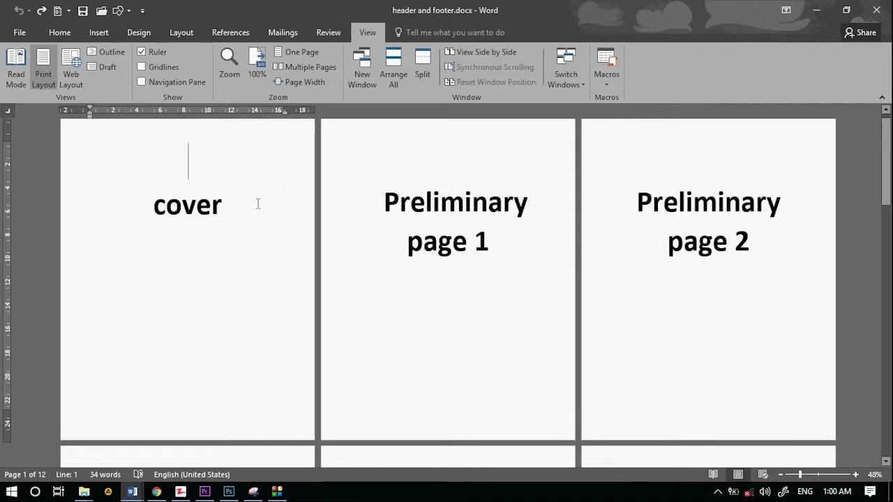
pyautogui.scroll(1, 488, 334)
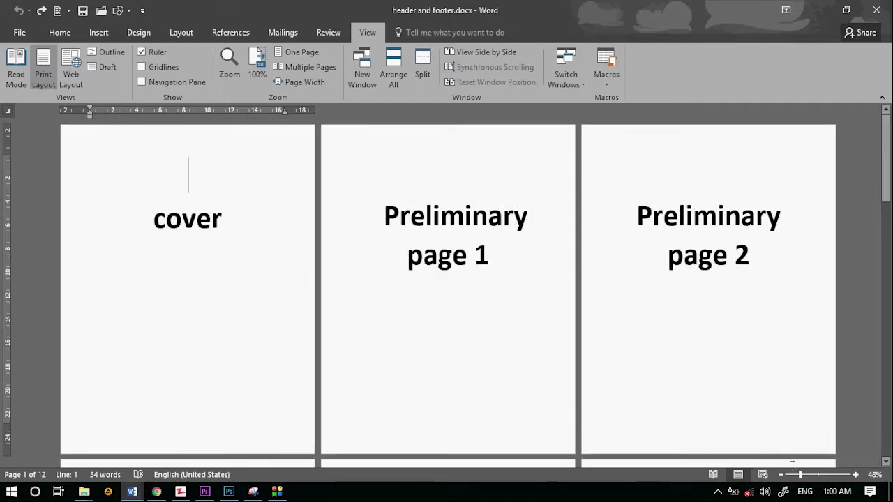
pyautogui.click(855, 474)
pyautogui.click(856, 475)
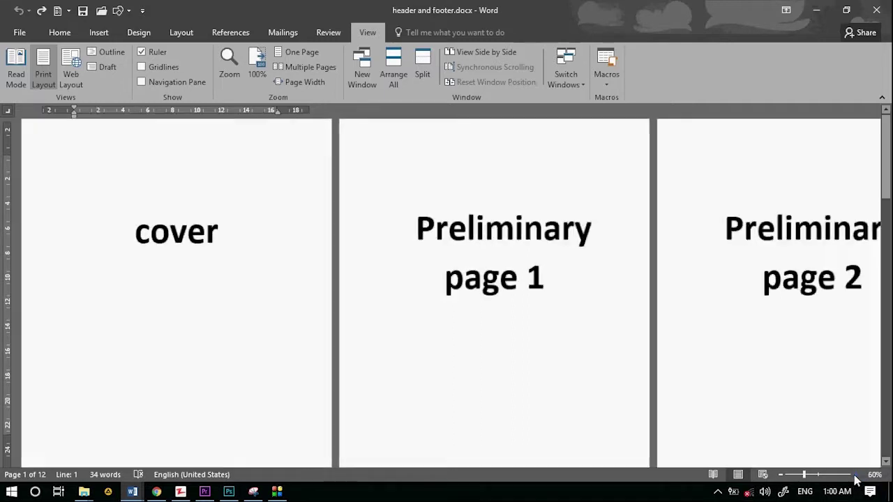
pyautogui.click(855, 475)
pyautogui.scroll(-3, 711, 357)
pyautogui.scroll(-3, 710, 359)
pyautogui.scroll(-3, 710, 358)
pyautogui.scroll(-2, 705, 373)
pyautogui.scroll(-5, 702, 366)
pyautogui.scroll(5, 702, 363)
pyautogui.click(313, 275)
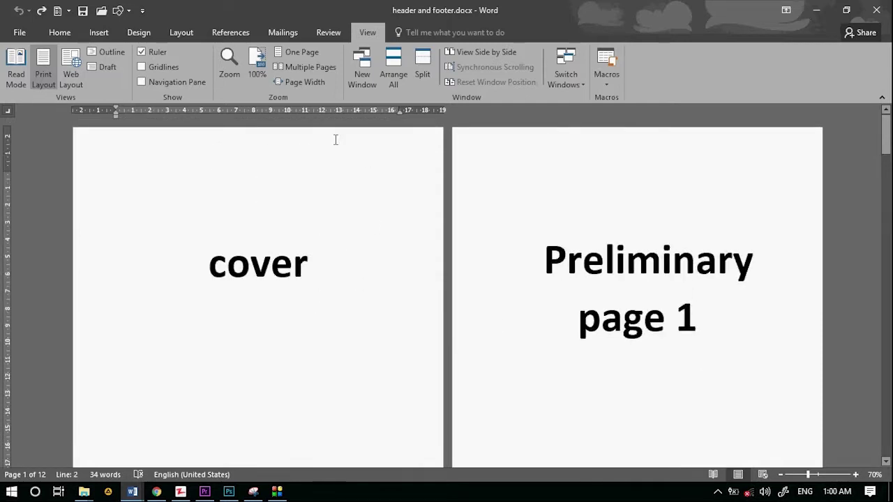
pyautogui.scroll(-2, 522, 208)
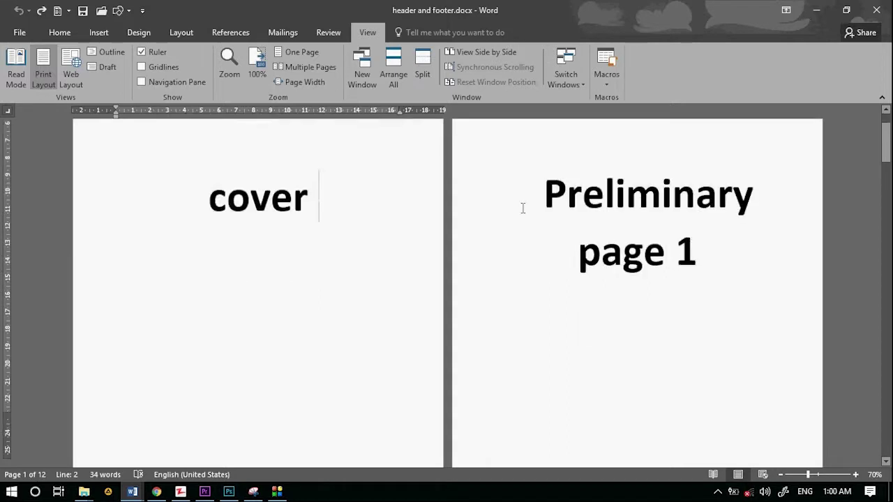
pyautogui.scroll(-4, 522, 207)
pyautogui.scroll(6, 726, 325)
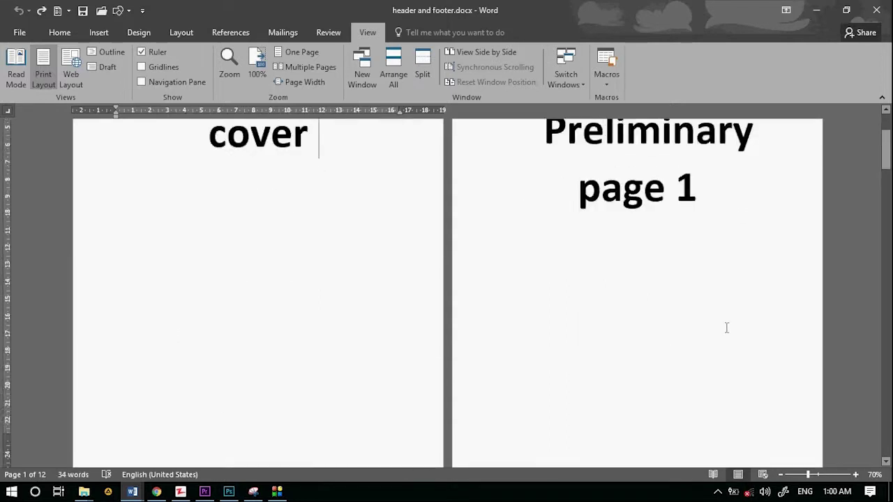
pyautogui.scroll(4, 702, 314)
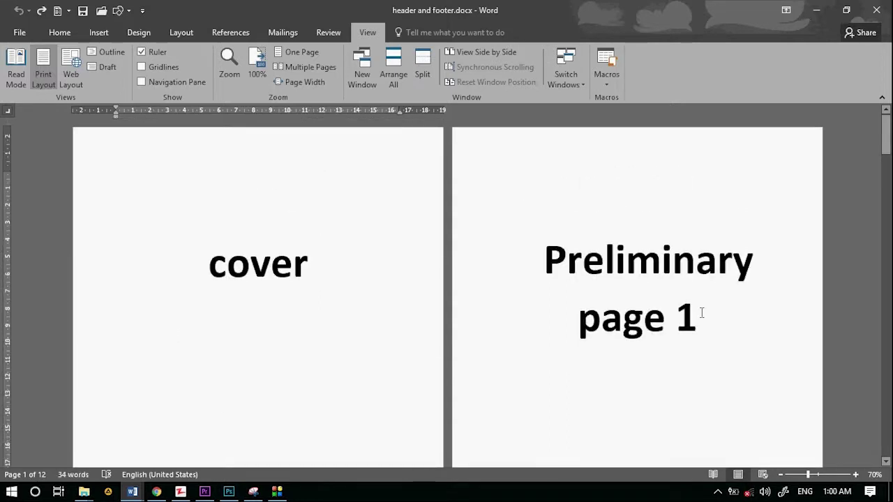
# Step: From the cover page header, turn on Different Odd & Even Pages, then return to the body
pyautogui.doubleClick(337, 141)
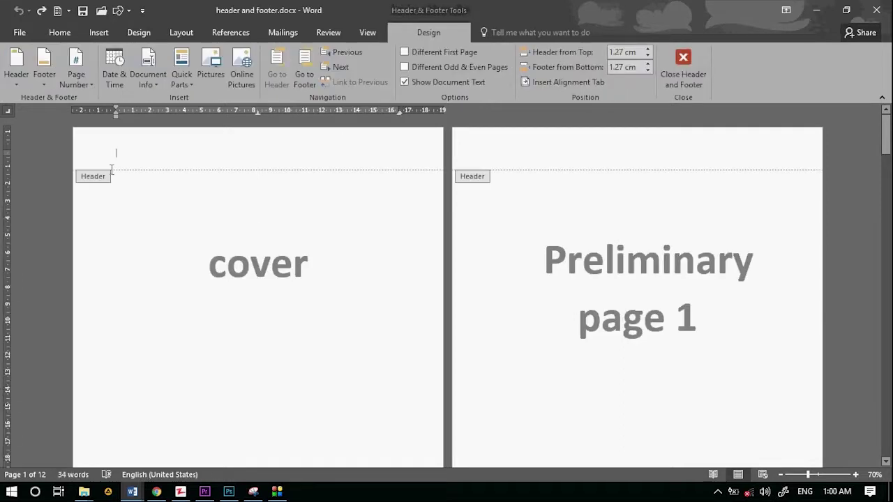
pyautogui.scroll(-2, 480, 175)
pyautogui.scroll(-8, 465, 212)
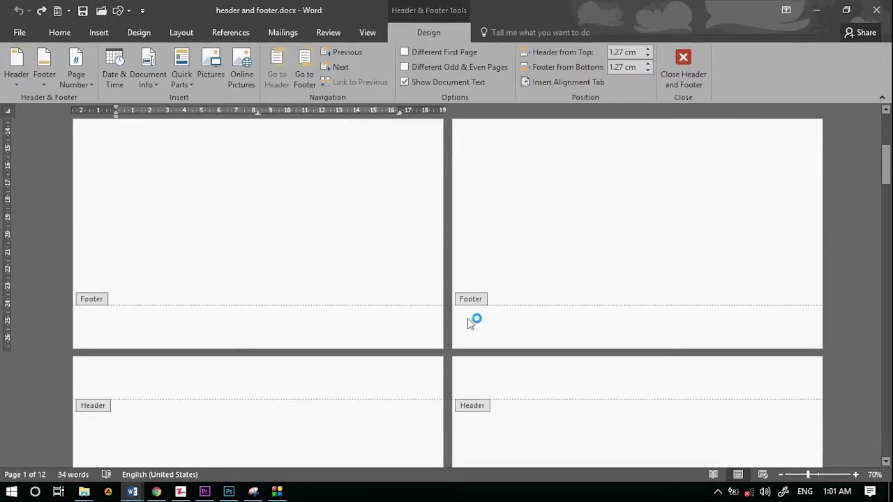
pyautogui.scroll(6, 450, 296)
pyautogui.scroll(4, 441, 295)
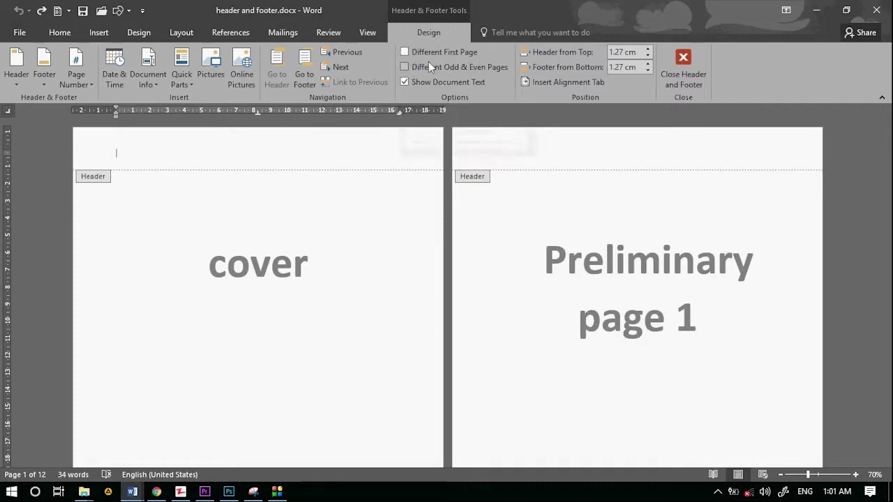
pyautogui.click(406, 67)
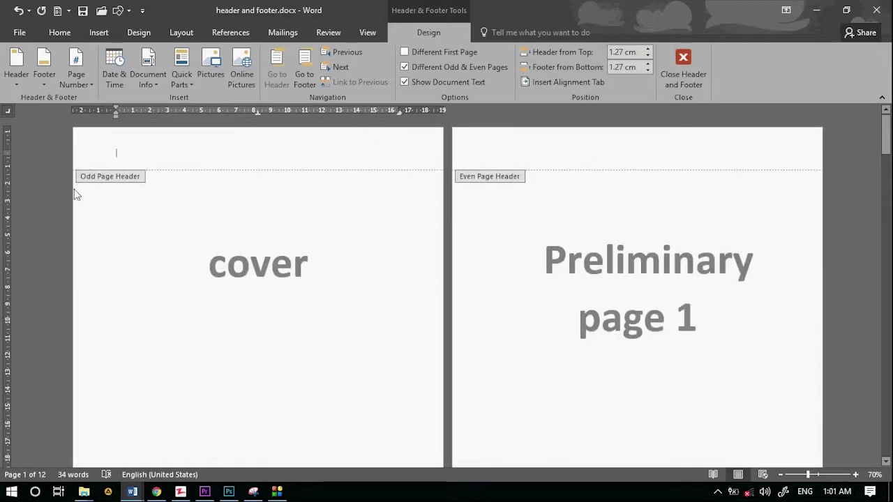
pyautogui.scroll(-3, 245, 288)
pyautogui.scroll(-3, 271, 297)
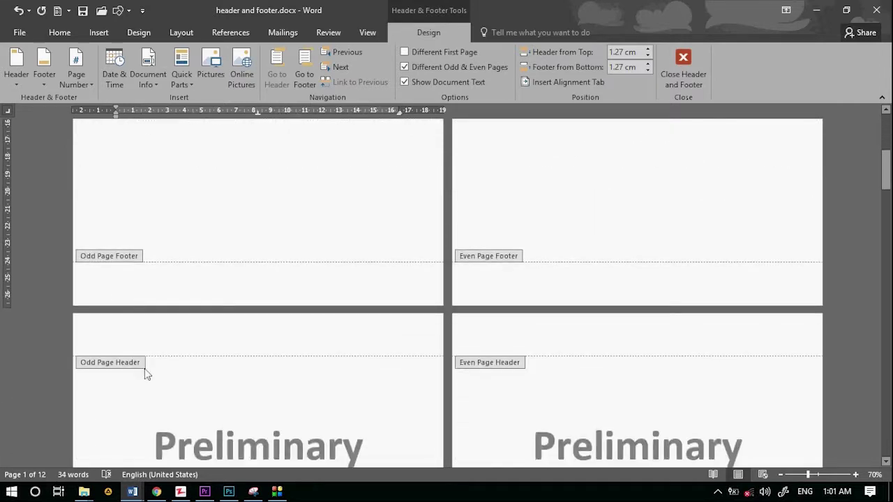
pyautogui.scroll(5, 450, 207)
pyautogui.scroll(1, 432, 188)
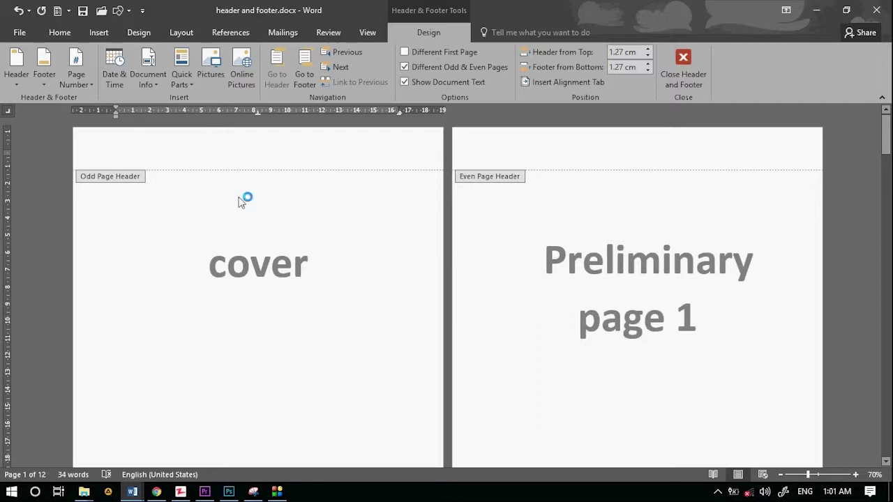
pyautogui.doubleClick(327, 261)
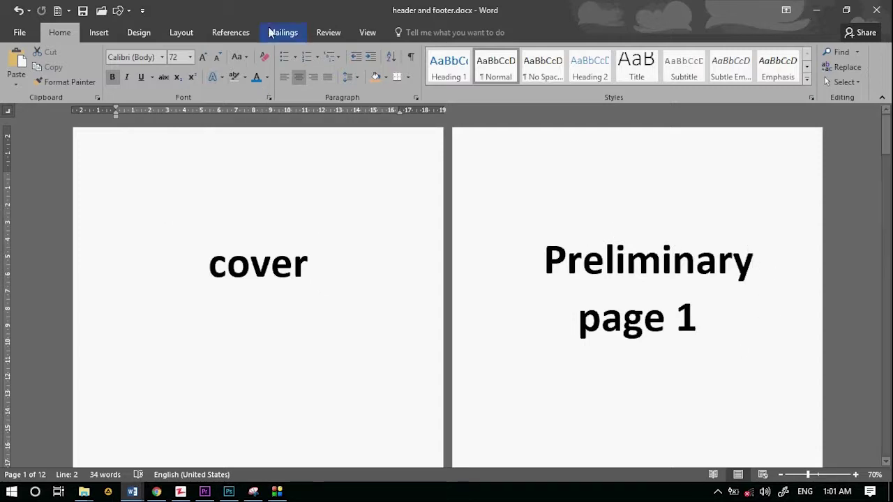
# Step: Insert an Odd Page section break after the cover page
pyautogui.click(186, 35)
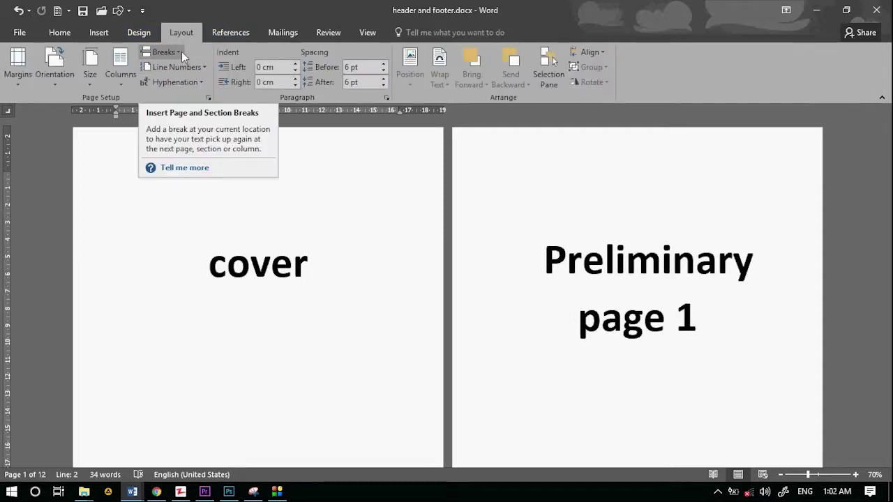
pyautogui.click(180, 56)
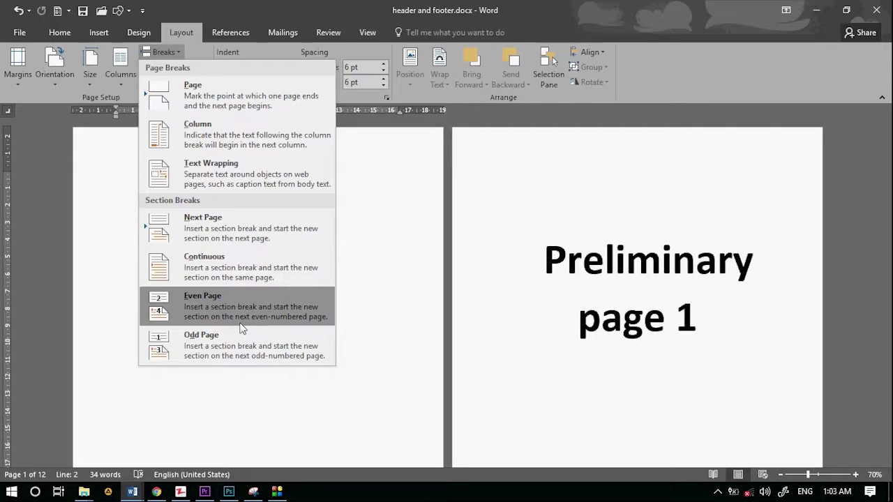
pyautogui.click(207, 345)
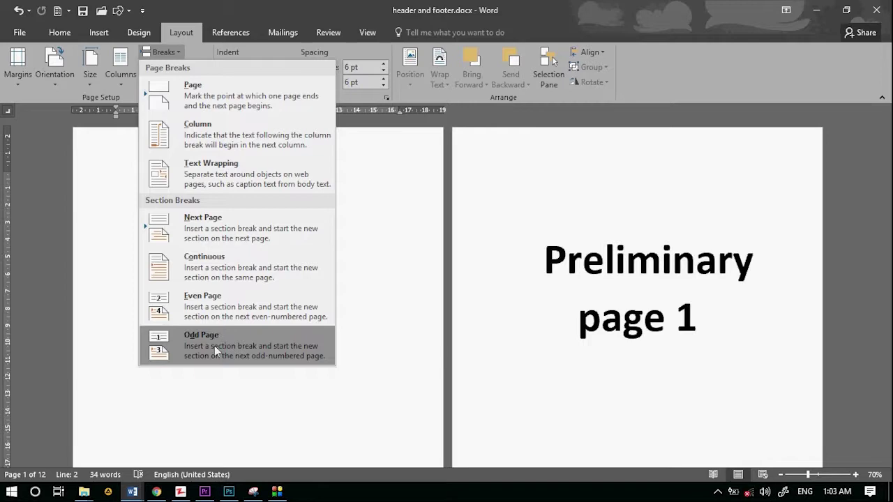
pyautogui.click(230, 347)
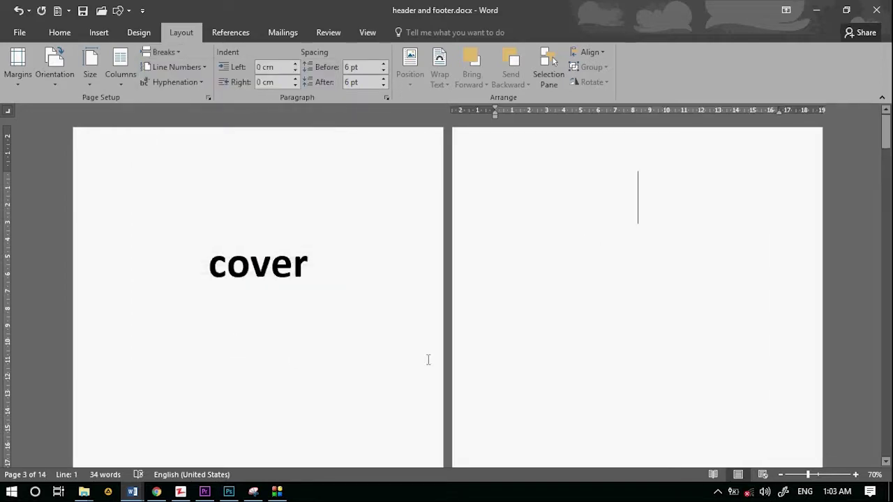
pyautogui.doubleClick(300, 154)
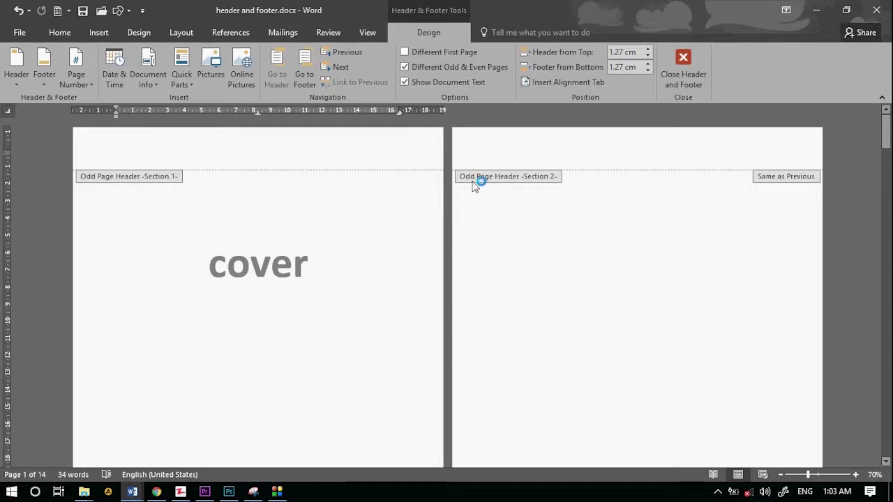
# Step: Delete the blank page before Preliminary page 1, leaving 13 pages
pyautogui.scroll(-2, 607, 209)
pyautogui.scroll(2, 612, 243)
pyautogui.scroll(-2, 652, 321)
pyautogui.scroll(2, 652, 321)
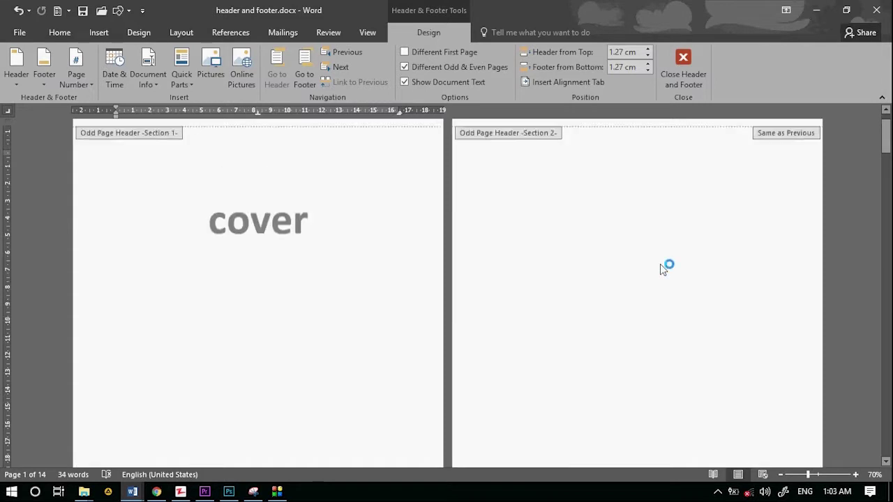
pyautogui.scroll(-5, 608, 313)
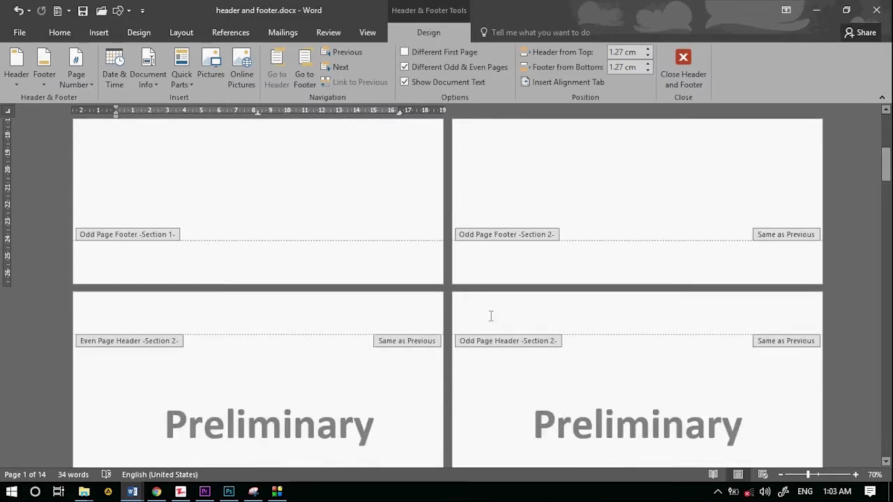
pyautogui.click(507, 315)
pyautogui.doubleClick(339, 375)
pyautogui.click(144, 351)
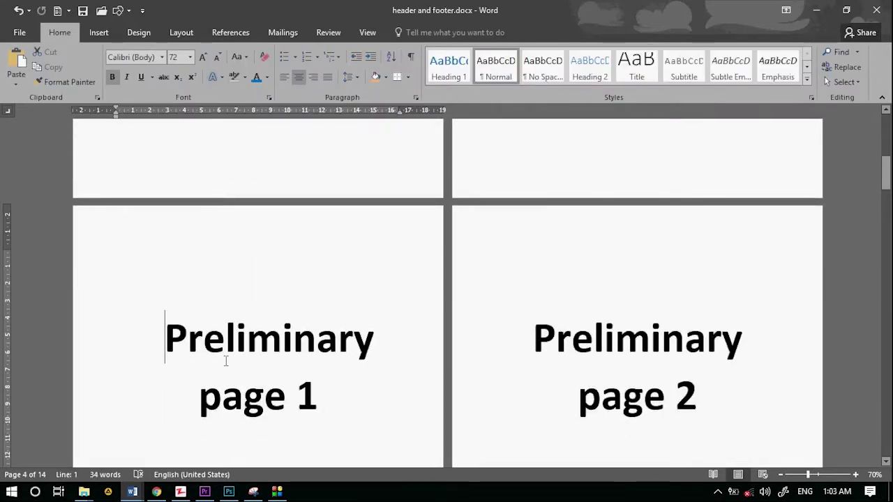
pyautogui.press('BackSpace')
pyautogui.press('BackSpace')
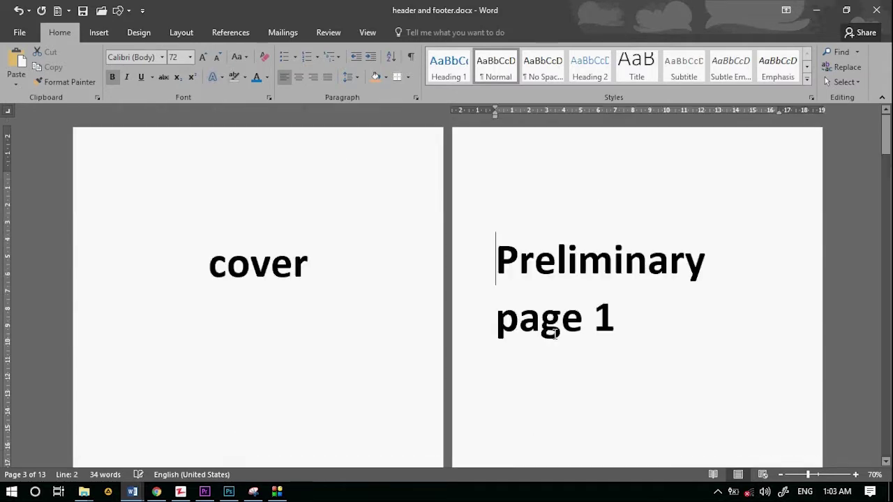
# Step: Open the headers and footers and check the sections down to Preliminary page 4
pyautogui.scroll(-5, 369, 243)
pyautogui.scroll(6, 384, 289)
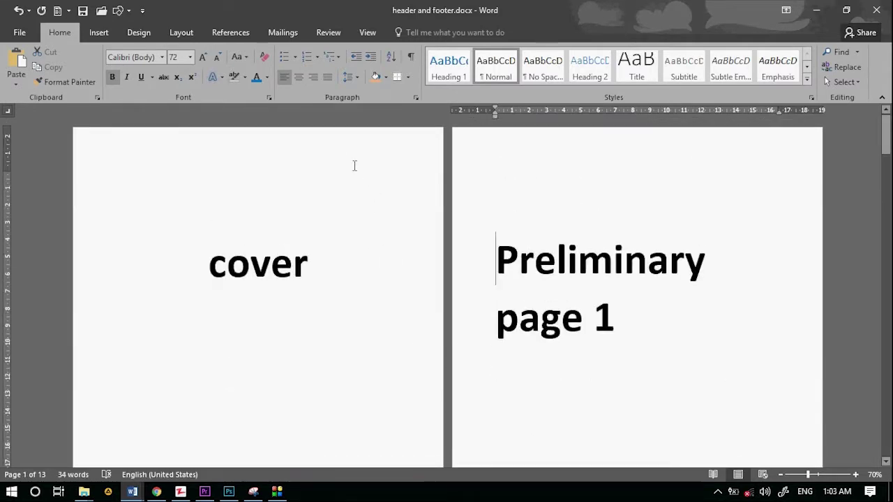
pyautogui.doubleClick(354, 166)
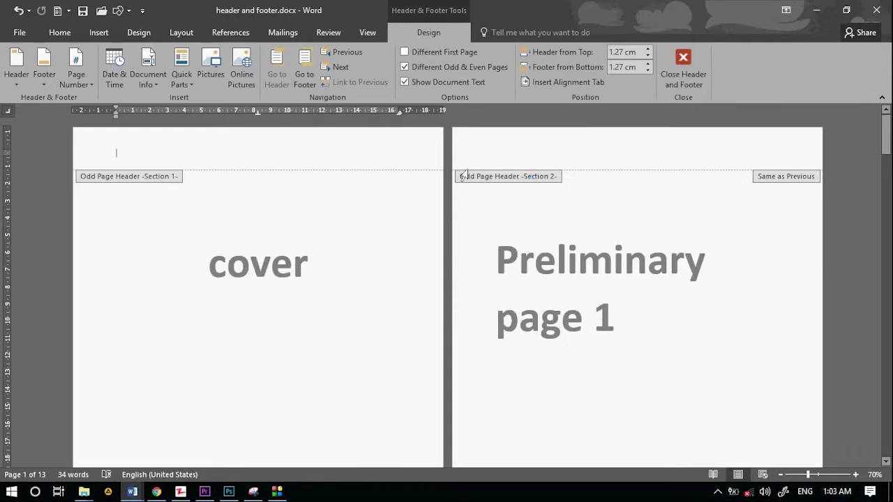
pyautogui.scroll(-2, 519, 180)
pyautogui.scroll(-3, 524, 183)
pyautogui.scroll(-3, 523, 203)
pyautogui.scroll(-2, 522, 216)
pyautogui.scroll(-3, 522, 230)
pyautogui.scroll(-4, 522, 251)
pyautogui.scroll(-1, 524, 254)
pyautogui.scroll(3, 524, 255)
pyautogui.scroll(3, 522, 255)
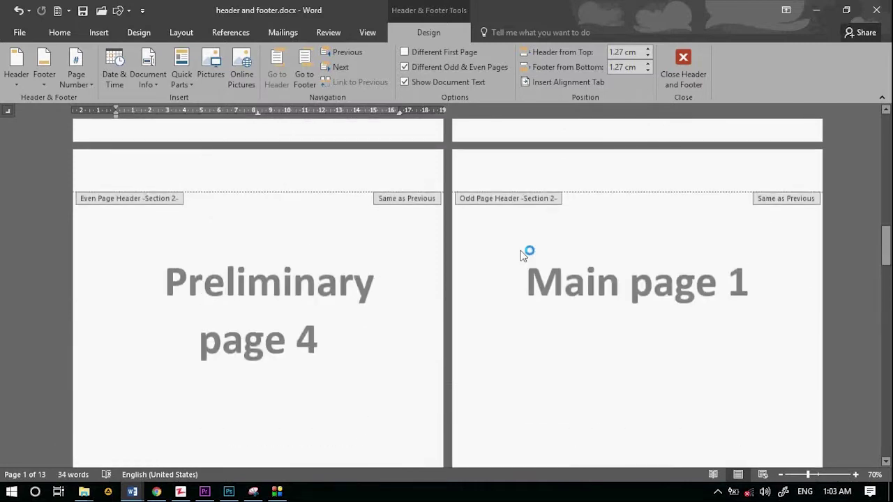
pyautogui.doubleClick(468, 318)
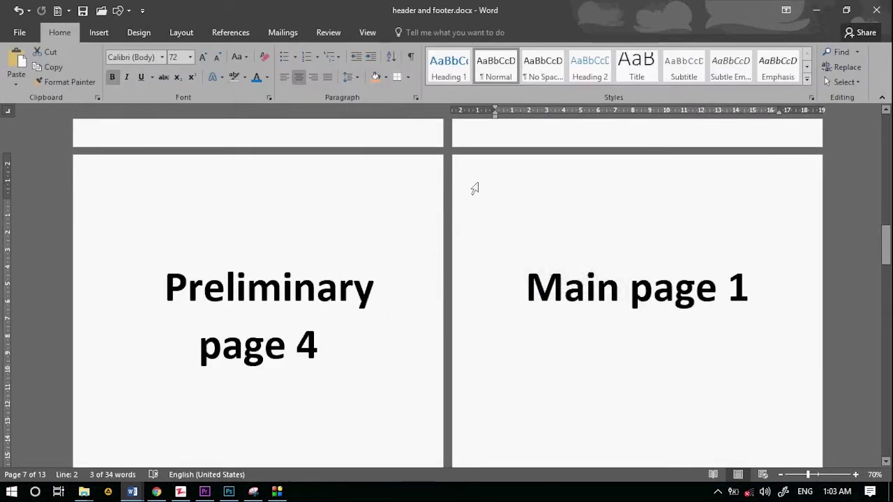
pyautogui.doubleClick(375, 167)
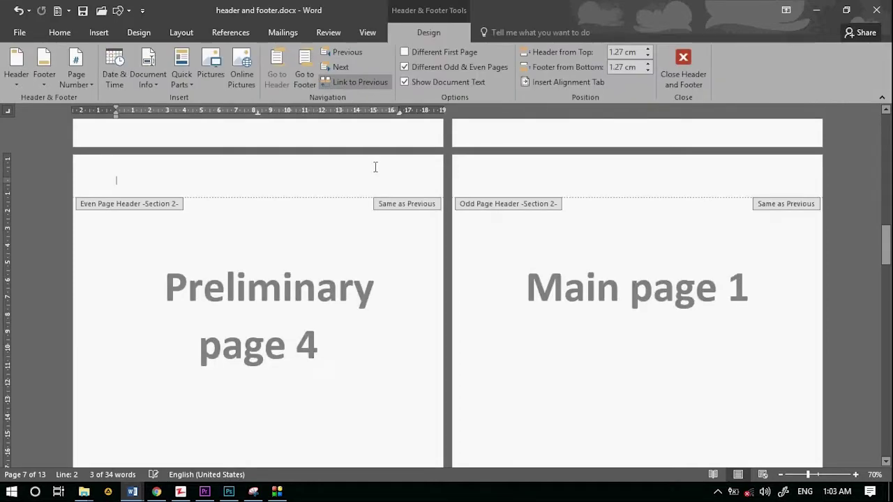
# Step: Insert an Odd Page section break after 'page 4' and remove the extra blank page before Main page 1
pyautogui.doubleClick(300, 312)
pyautogui.click(180, 32)
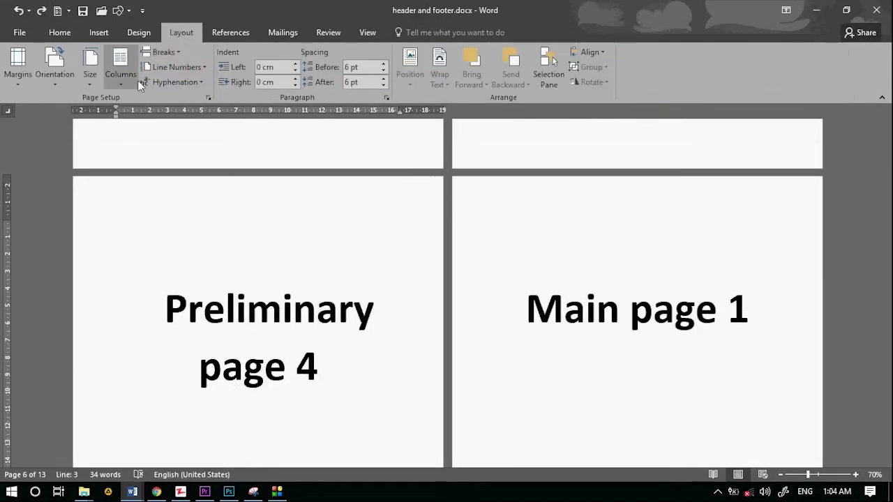
pyautogui.click(175, 52)
pyautogui.click(226, 339)
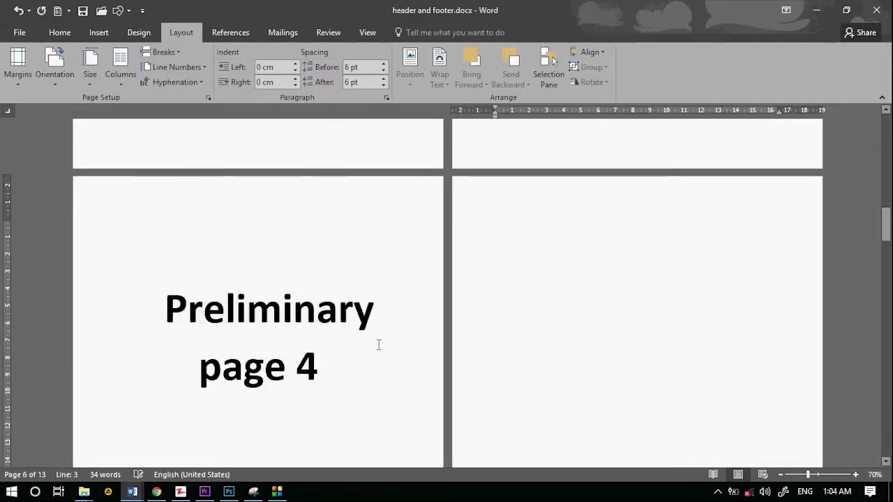
pyautogui.doubleClick(387, 203)
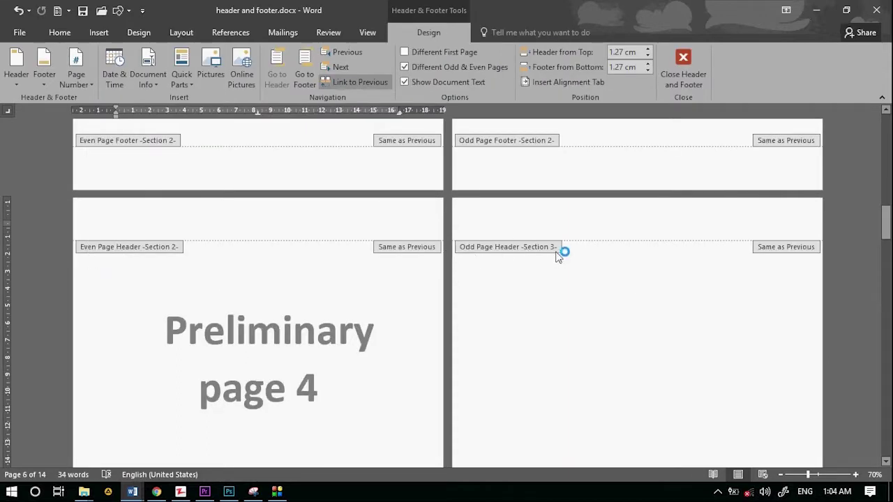
pyautogui.scroll(-3, 549, 249)
pyautogui.scroll(-3, 548, 249)
pyautogui.doubleClick(136, 342)
pyautogui.hotkey('ctrl', 'z')
pyautogui.hotkey('ctrl', 'z')
pyautogui.hotkey('ctrl', 'z')
pyautogui.hotkey('ctrl', 'z')
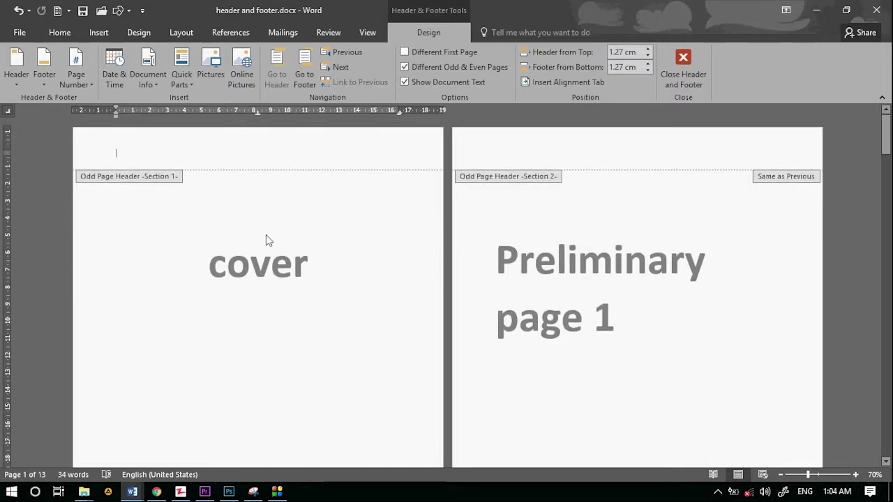
# Step: Turn off Link to Previous for the Section 2 header
pyautogui.doubleClick(314, 237)
pyautogui.doubleClick(625, 148)
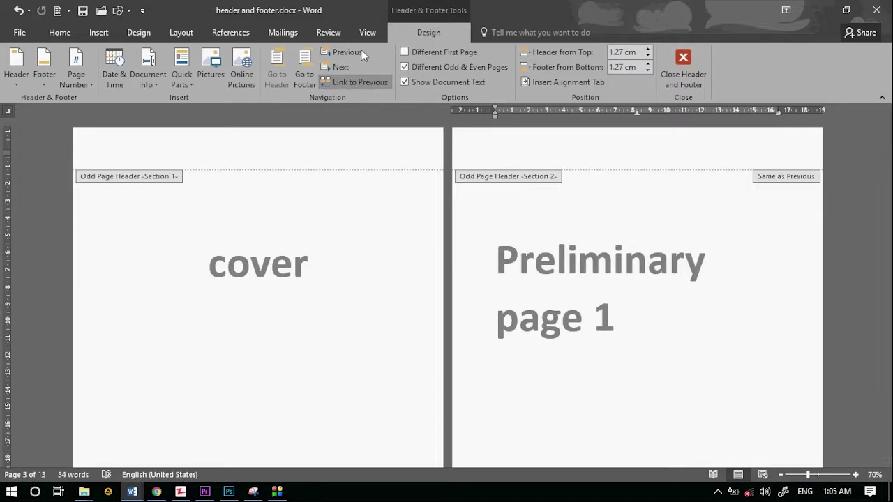
pyautogui.click(358, 82)
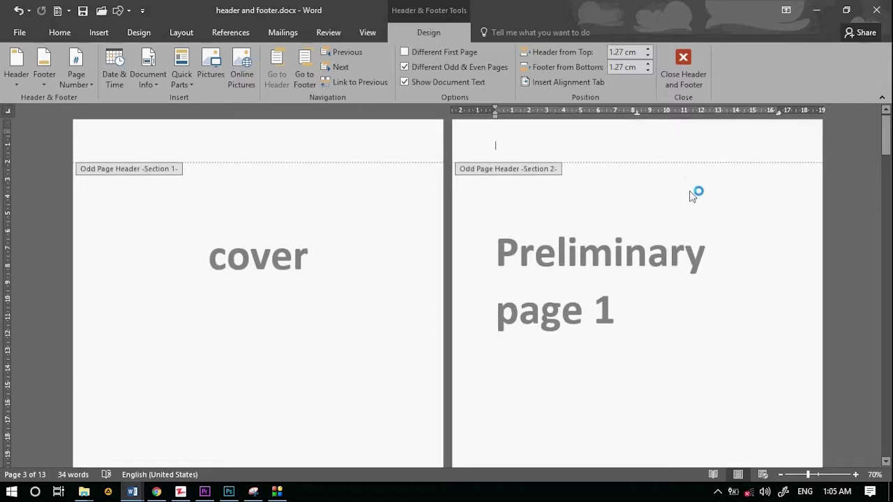
# Step: Turn off Link to Previous for the Section 3 header
pyautogui.scroll(-10, 503, 341)
pyautogui.scroll(-10, 560, 237)
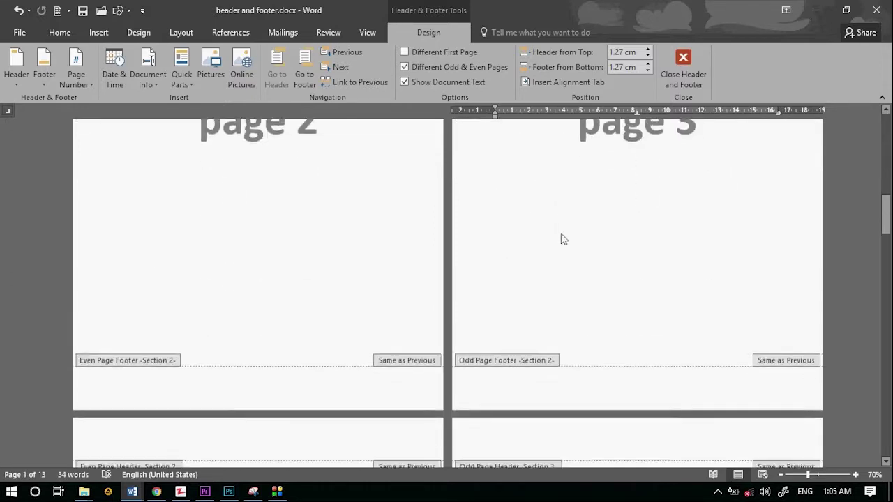
pyautogui.scroll(-5, 562, 231)
pyautogui.scroll(-3, 562, 231)
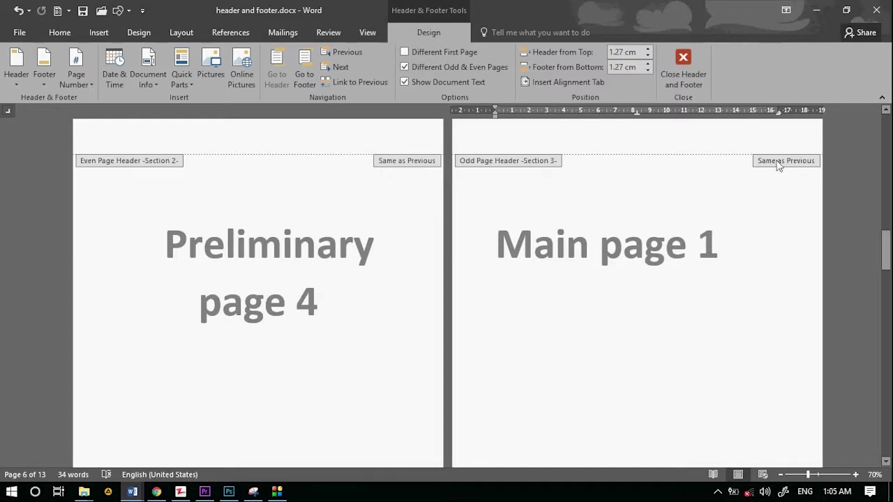
pyautogui.click(355, 83)
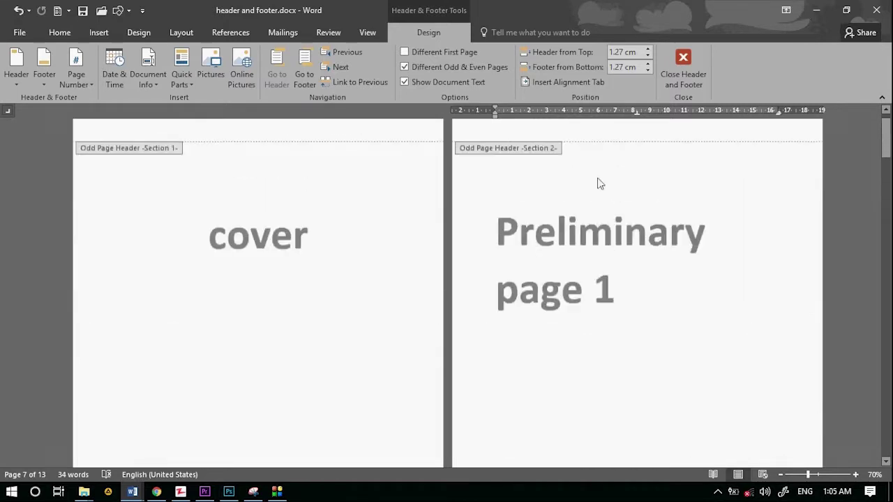
pyautogui.scroll(1, 597, 182)
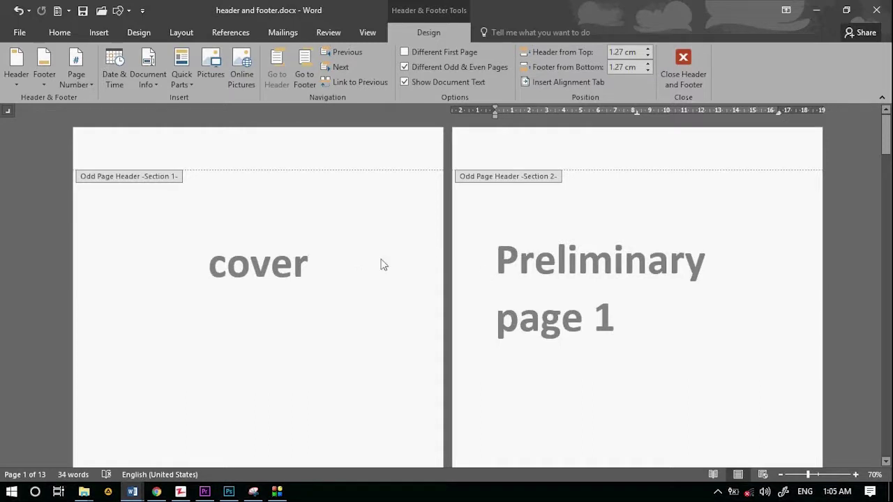
pyautogui.click(531, 163)
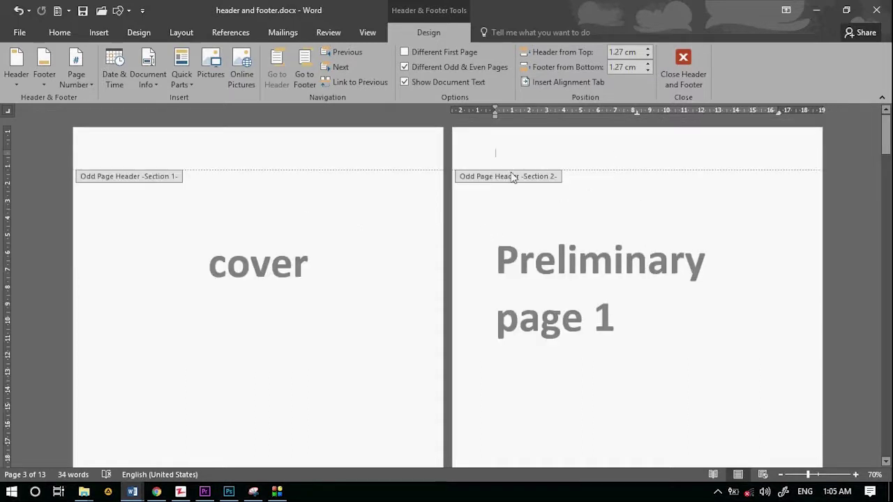
pyautogui.click(99, 32)
# Step: Draw a horizontal line across the Section 2 header, thicken it, and give it a standard blue-grey colour
pyautogui.click(180, 66)
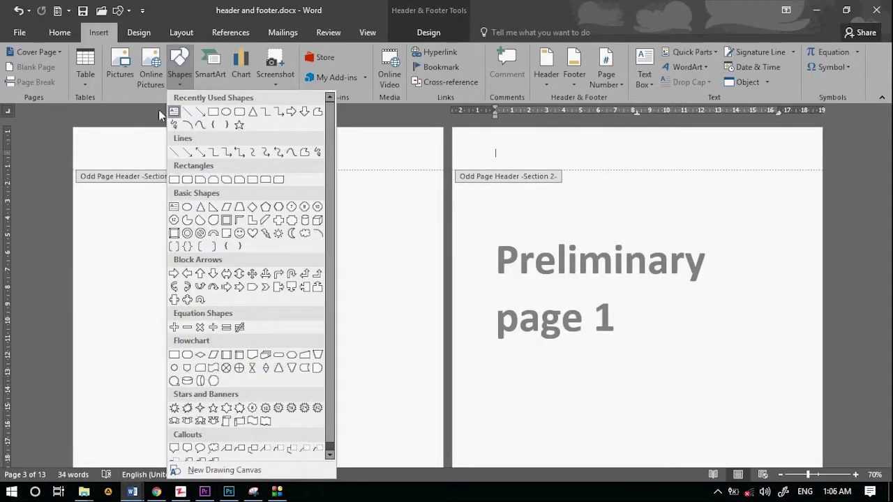
pyautogui.click(186, 112)
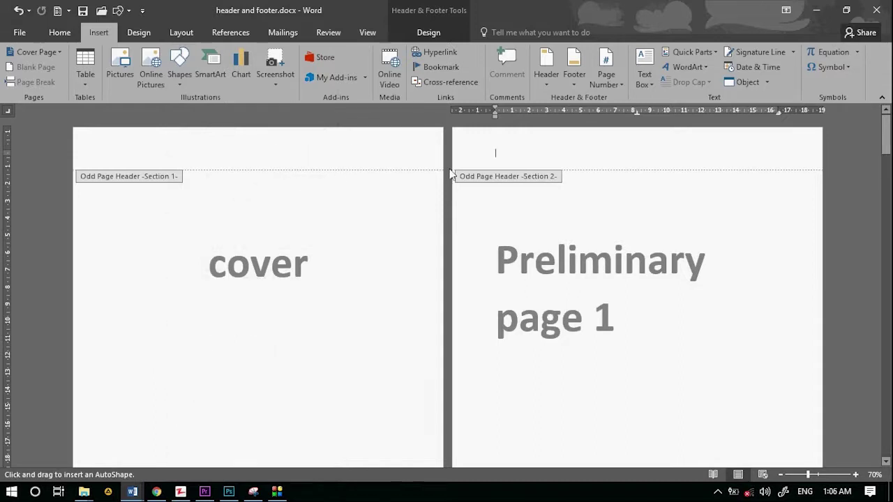
pyautogui.moveTo(478, 167); pyautogui.dragTo(798, 169)
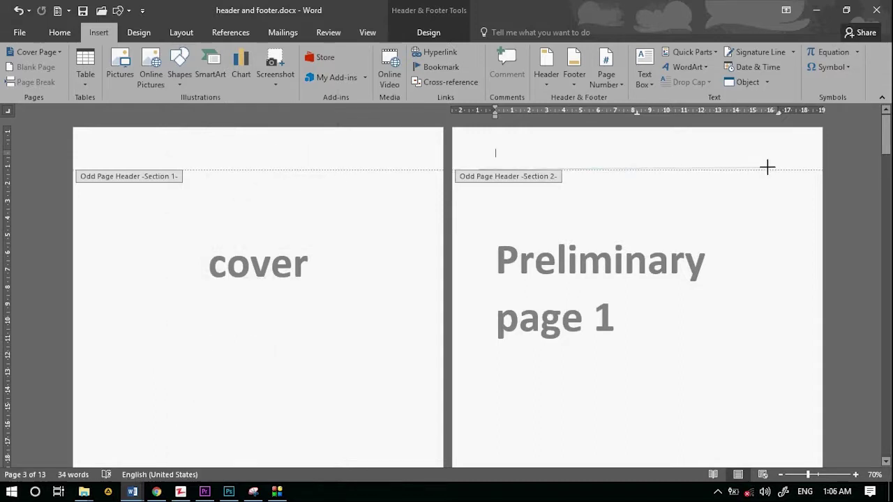
pyautogui.click(282, 76)
pyautogui.click(195, 166)
pyautogui.click(329, 67)
pyautogui.moveTo(335, 211)
pyautogui.click(443, 347)
pyautogui.click(864, 276)
pyautogui.click(863, 276)
pyautogui.click(854, 242)
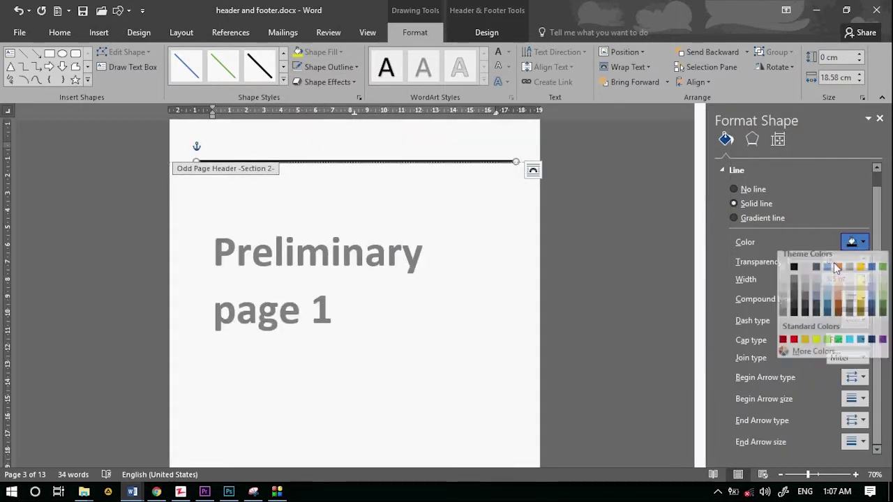
pyautogui.click(871, 341)
pyautogui.doubleClick(276, 315)
# Step: Draw another horizontal line across the odd page footer
pyautogui.scroll(-5, 231, 428)
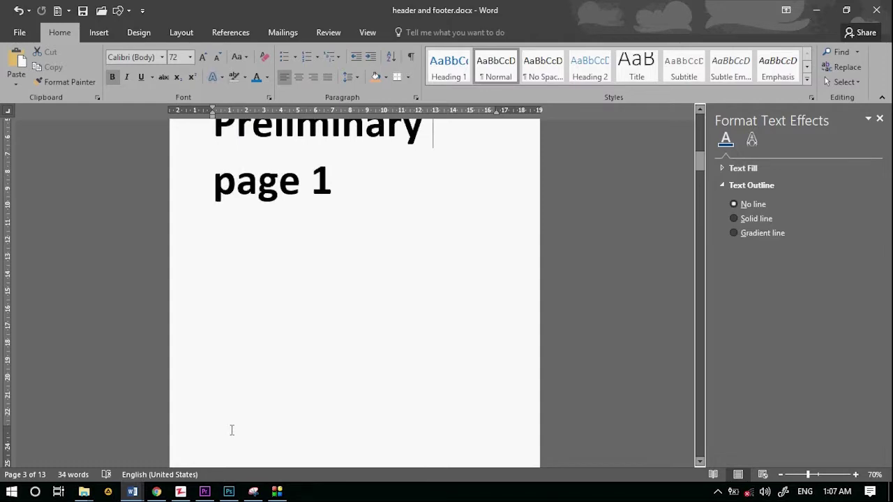
pyautogui.doubleClick(243, 342)
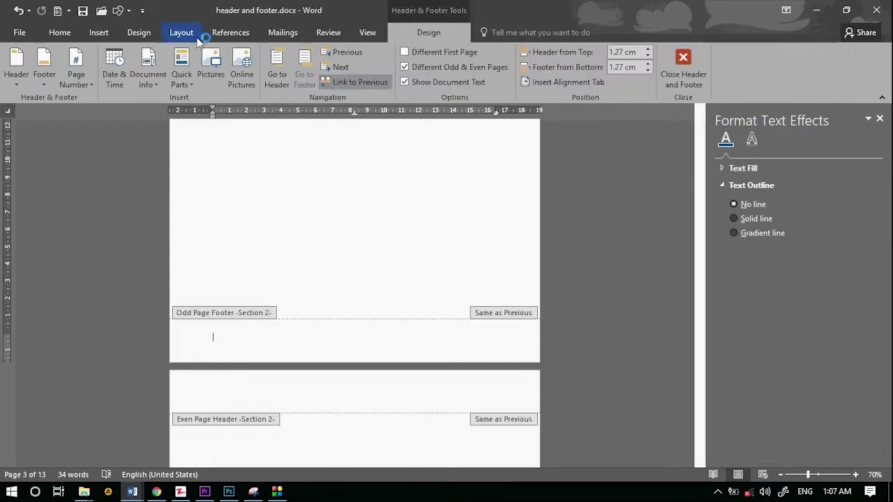
pyautogui.click(99, 32)
pyautogui.click(179, 73)
pyautogui.click(177, 145)
pyautogui.moveTo(213, 336); pyautogui.dragTo(508, 317)
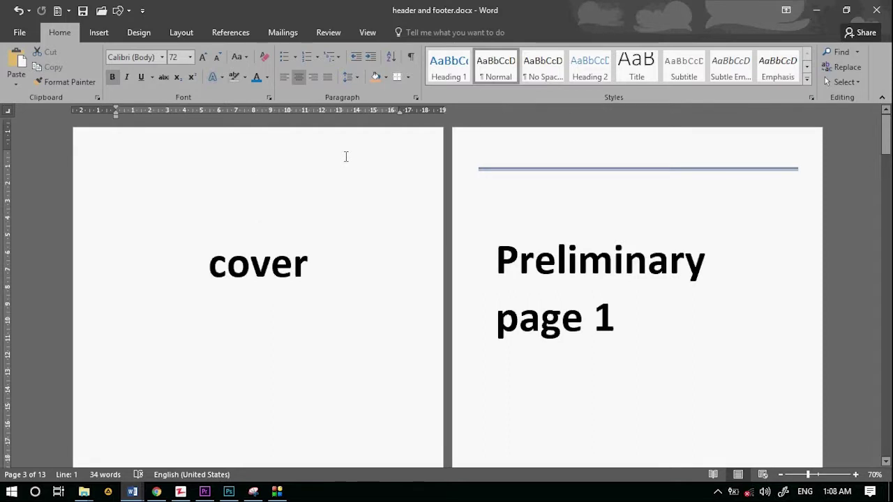
# Step: Delete the rule line from the cover page's footer
pyautogui.scroll(-5, 431, 234)
pyautogui.scroll(-1, 568, 247)
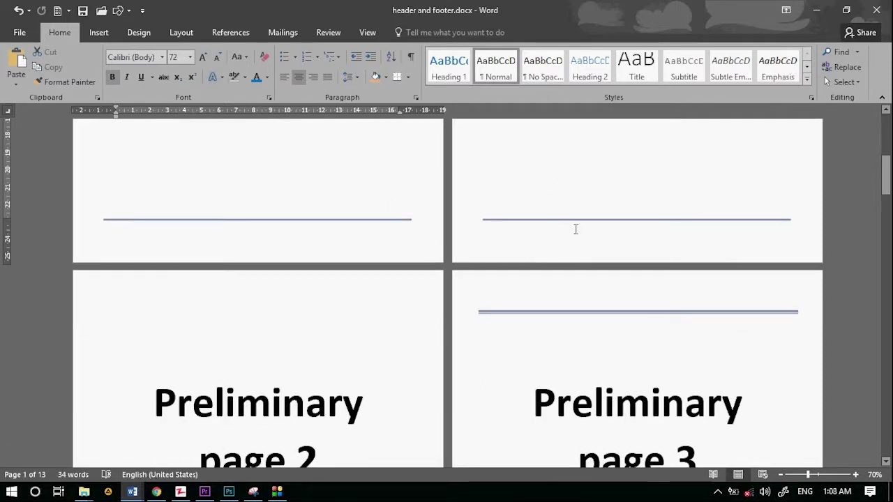
pyautogui.click(576, 228)
pyautogui.click(299, 242)
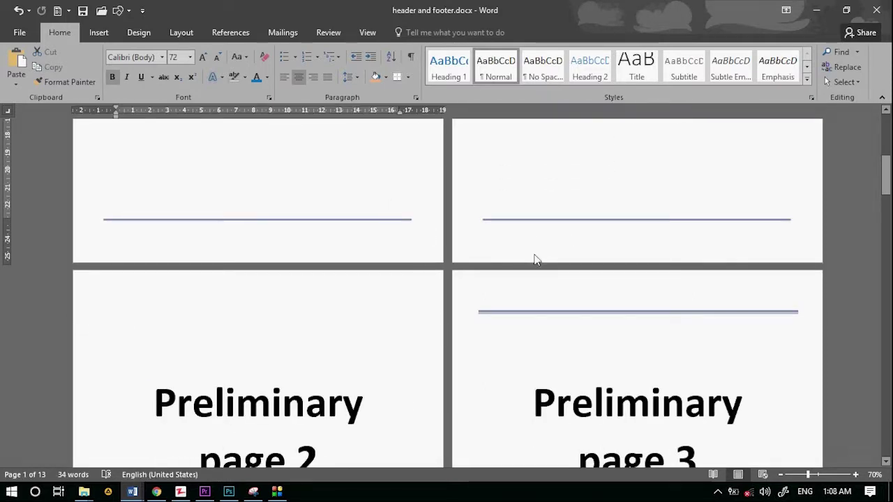
pyautogui.doubleClick(599, 238)
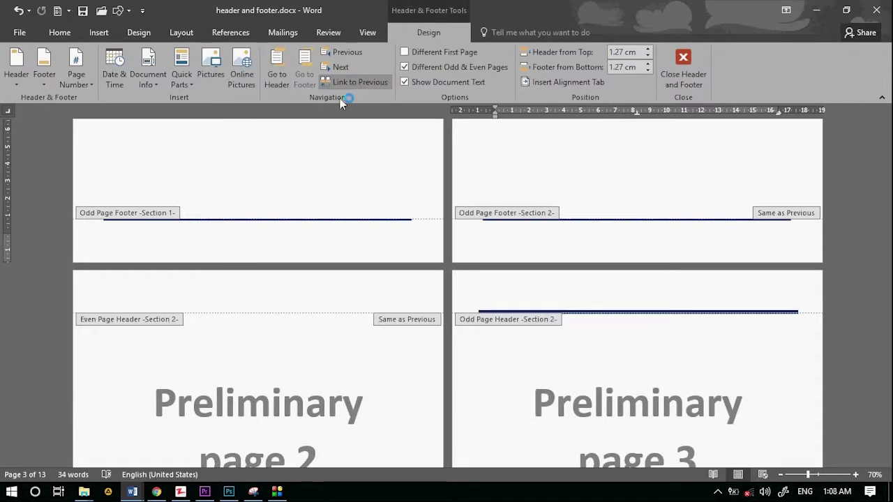
pyautogui.click(262, 328)
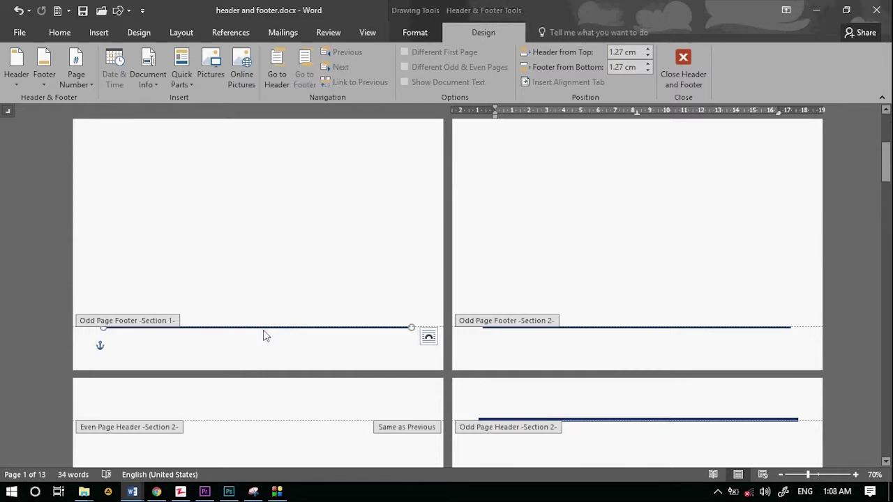
pyautogui.press('Delete')
# Step: Copy the blue rule from page 3's header into page 2's header
pyautogui.scroll(3, 293, 263)
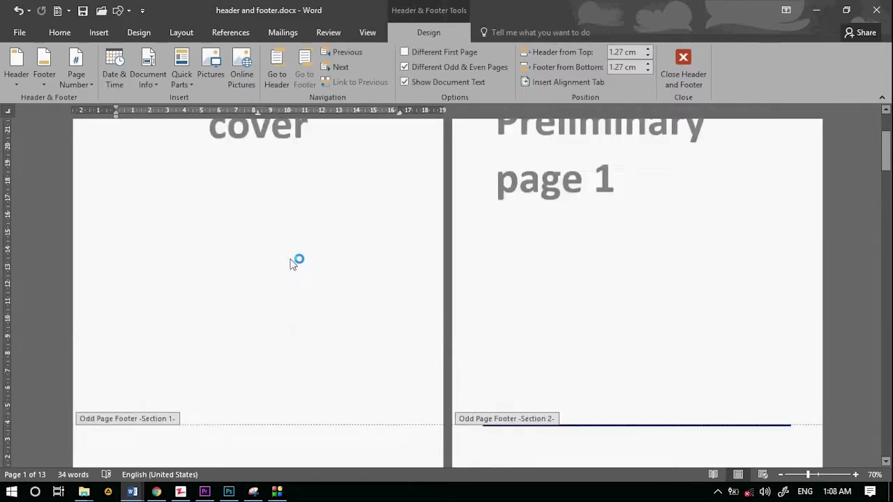
pyautogui.scroll(3, 293, 263)
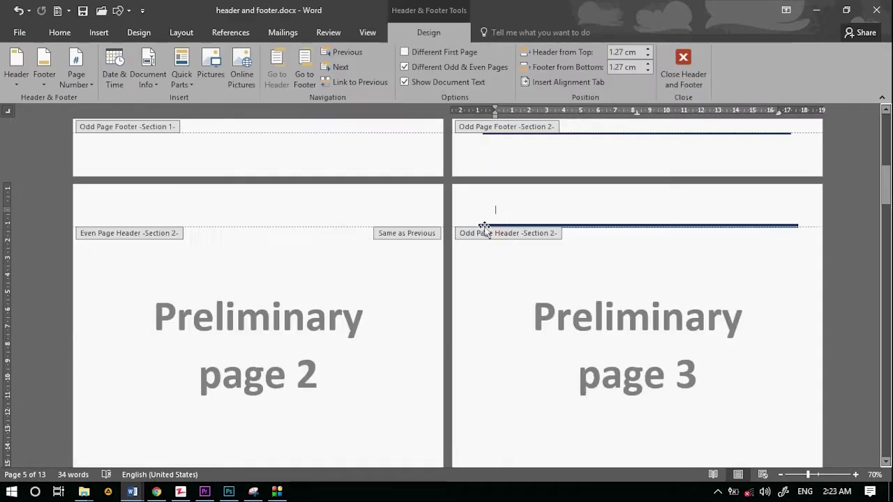
pyautogui.scroll(-2, 528, 225)
pyautogui.scroll(2, 534, 229)
pyautogui.scroll(-2, 535, 223)
pyautogui.scroll(-3, 557, 257)
pyautogui.scroll(2, 441, 255)
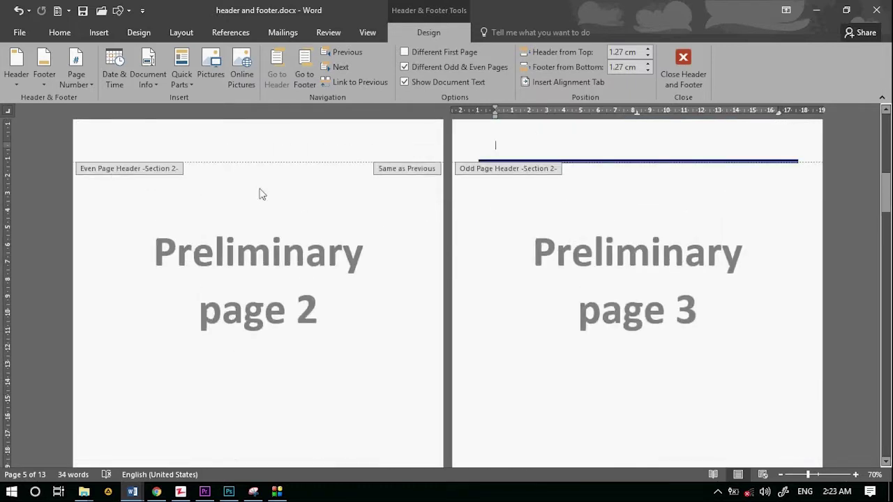
pyautogui.scroll(1, 549, 176)
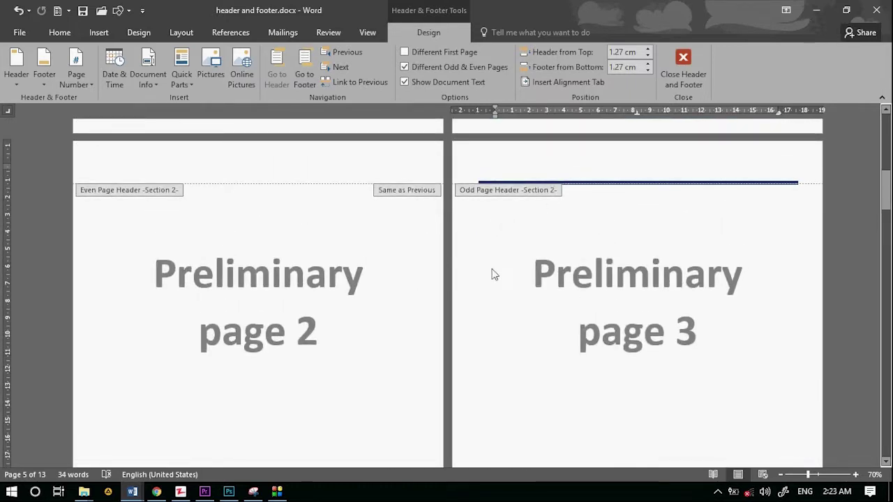
pyautogui.scroll(-1, 546, 156)
pyautogui.click(635, 161)
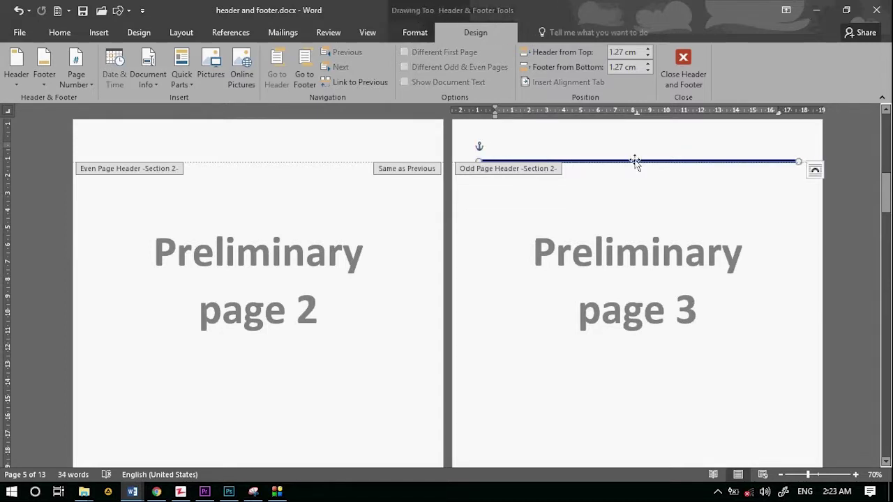
pyautogui.click(190, 148)
pyautogui.hotkey('ctrl', 'v')
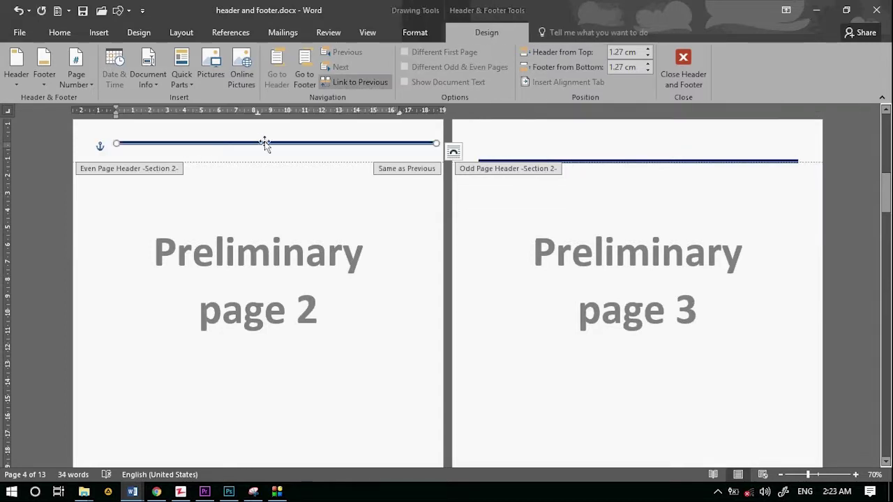
# Step: Paste the same blue rule into page 2's footer
pyautogui.scroll(-4, 588, 325)
pyautogui.click(180, 378)
pyautogui.hotkey('ctrl', 'v')
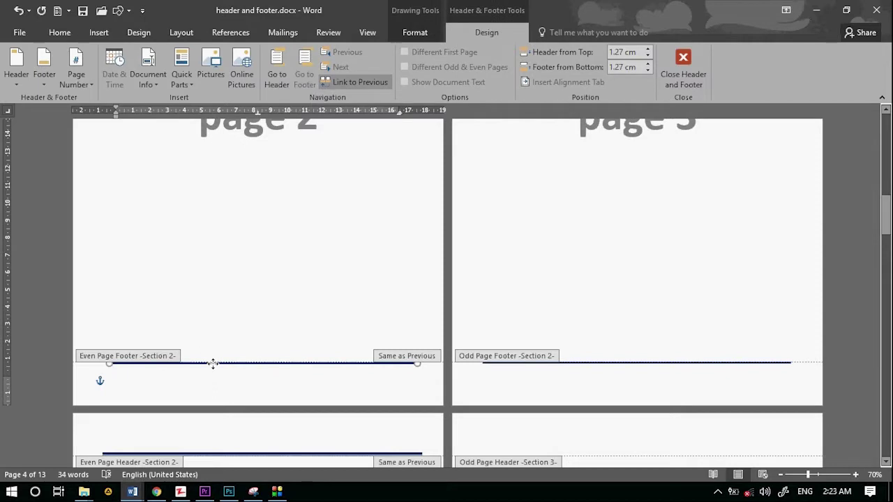
pyautogui.scroll(10, 597, 203)
pyautogui.scroll(-2, 493, 241)
pyautogui.scroll(-5, 363, 275)
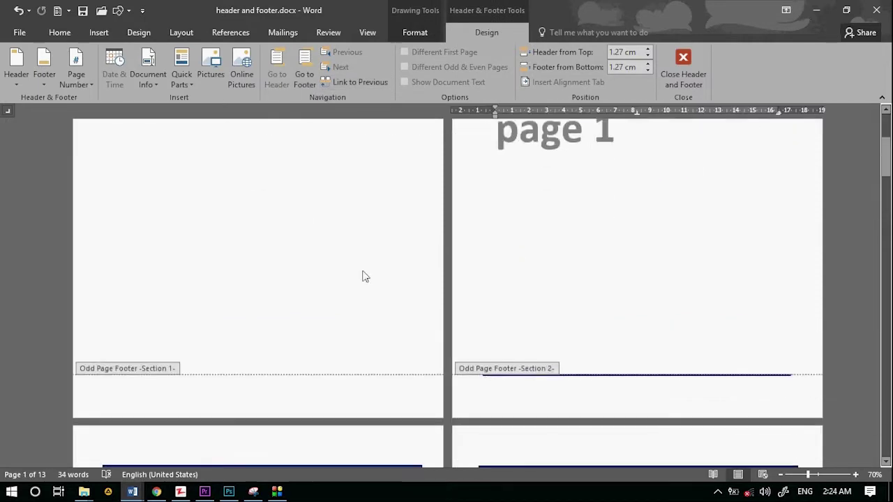
pyautogui.scroll(-5, 605, 247)
pyautogui.scroll(-5, 124, 247)
pyautogui.click(123, 247)
pyautogui.scroll(-1, 136, 215)
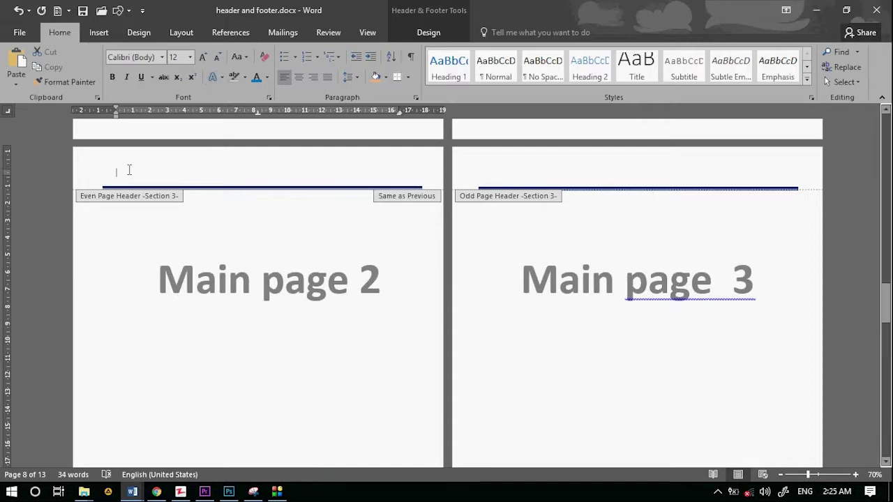
# Step: Insert Microsoft Office.png at the left of the even-page header and shrink it to about 1.6 cm
pyautogui.click(425, 32)
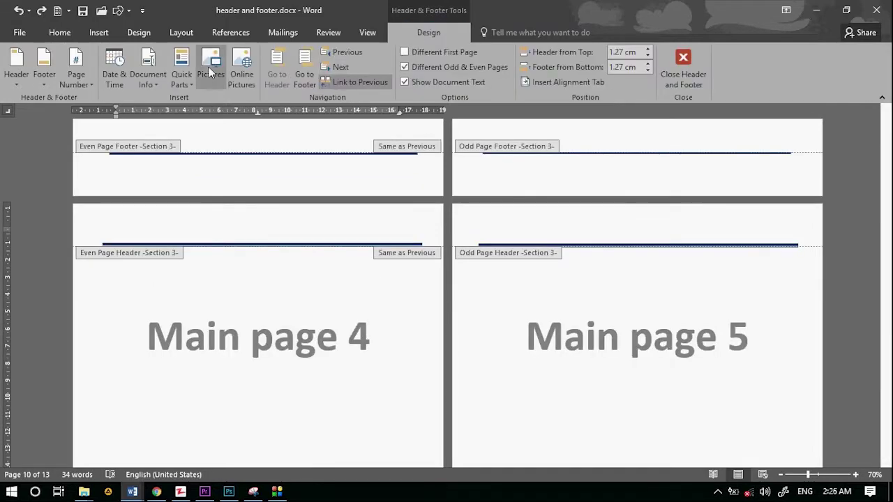
pyautogui.click(218, 87)
pyautogui.scroll(-5, 349, 161)
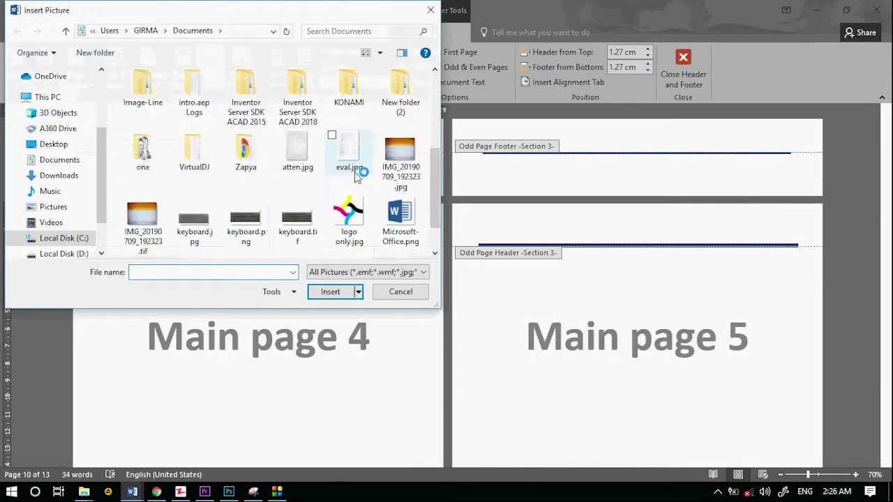
pyautogui.scroll(-2, 421, 189)
pyautogui.click(419, 187)
pyautogui.click(331, 291)
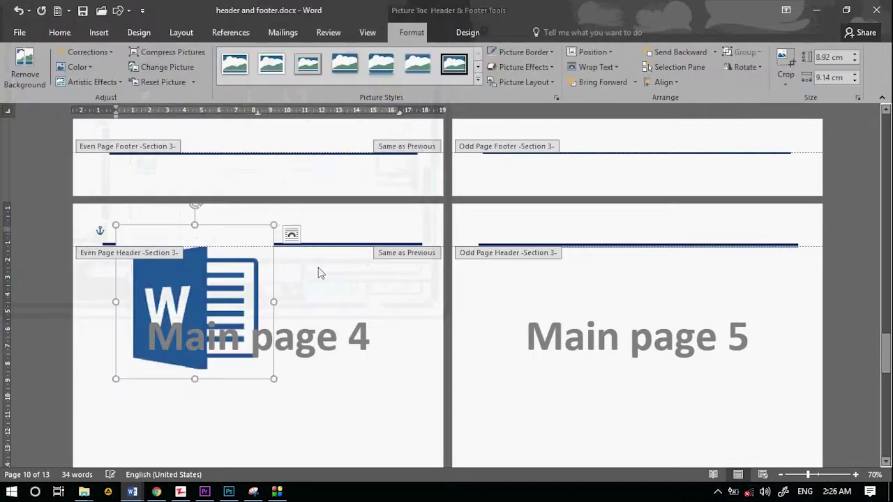
pyautogui.moveTo(272, 380); pyautogui.dragTo(146, 244)
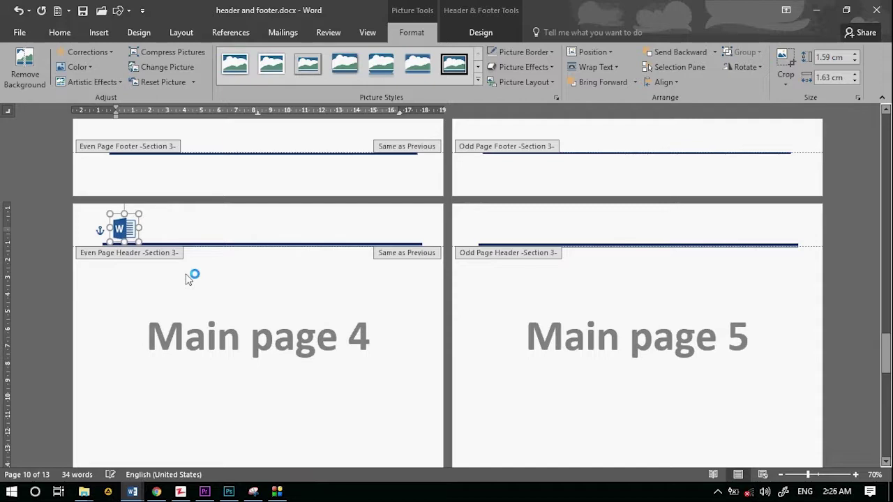
pyautogui.click(206, 224)
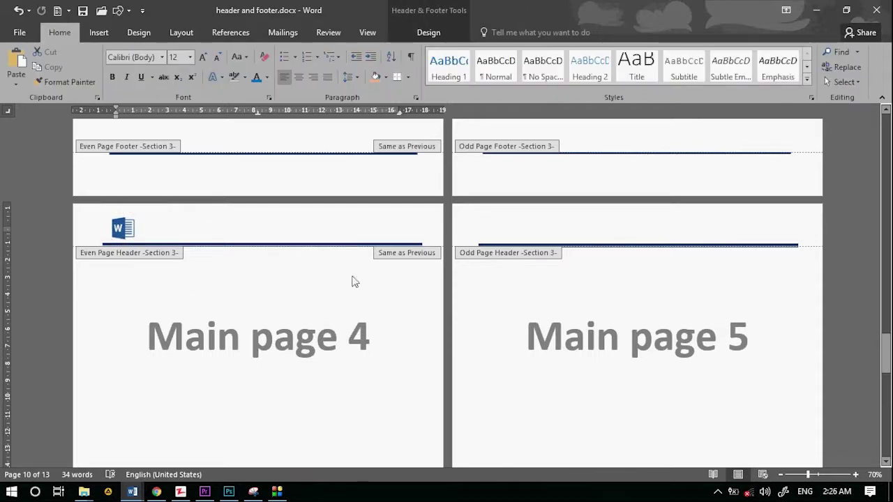
pyautogui.scroll(-5, 221, 287)
pyautogui.scroll(-5, 140, 335)
pyautogui.scroll(1, 146, 312)
pyautogui.scroll(5, 146, 312)
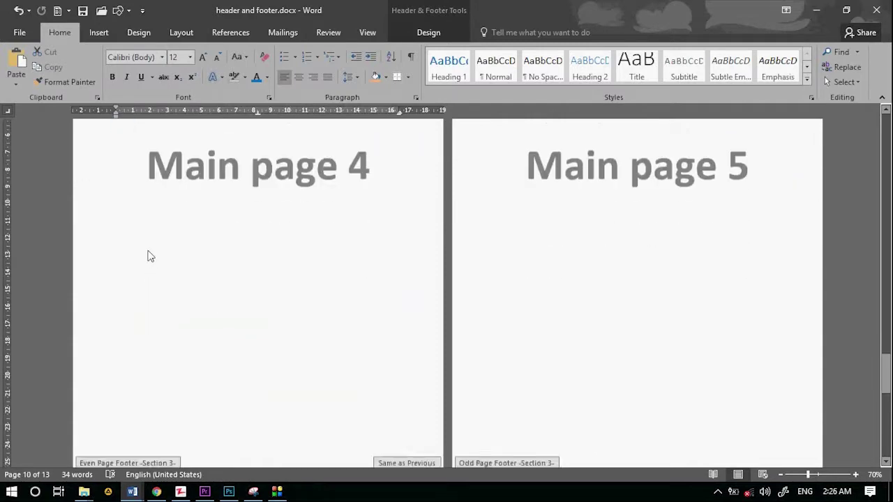
# Step: Insert the logo-only.jpg picture into the even-page footer
pyautogui.scroll(-3, 150, 256)
pyautogui.rightClick(401, 384)
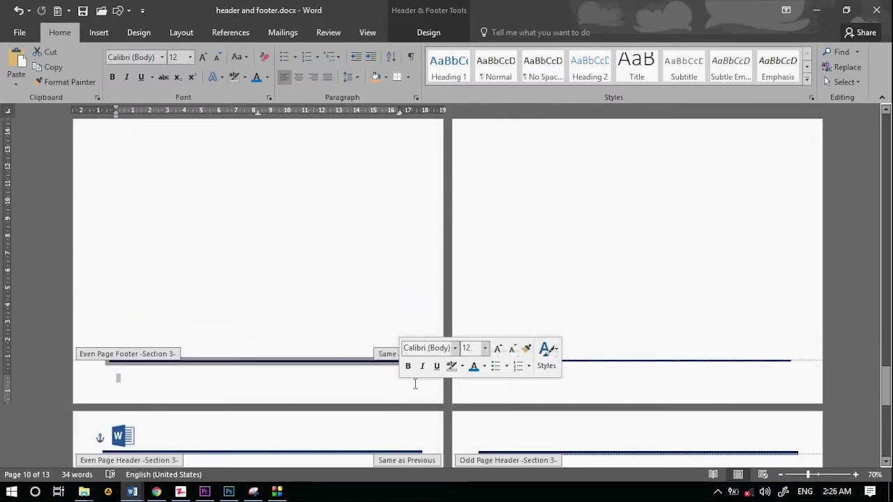
pyautogui.click(429, 32)
pyautogui.click(213, 60)
pyautogui.click(349, 164)
pyautogui.click(326, 291)
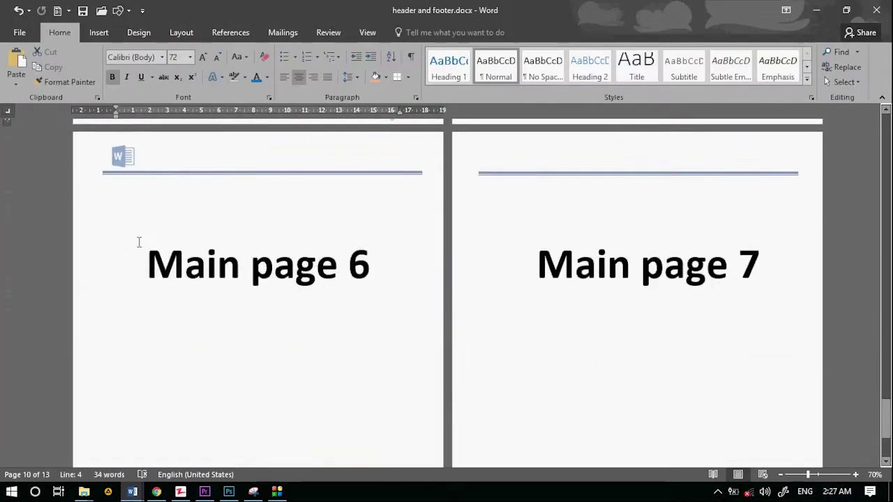
# Step: Reopen the header above Main page 2 for editing
pyautogui.scroll(3, 323, 373)
pyautogui.scroll(10, 315, 342)
pyautogui.scroll(4, 307, 279)
pyautogui.scroll(3, 295, 225)
pyautogui.scroll(2, 196, 280)
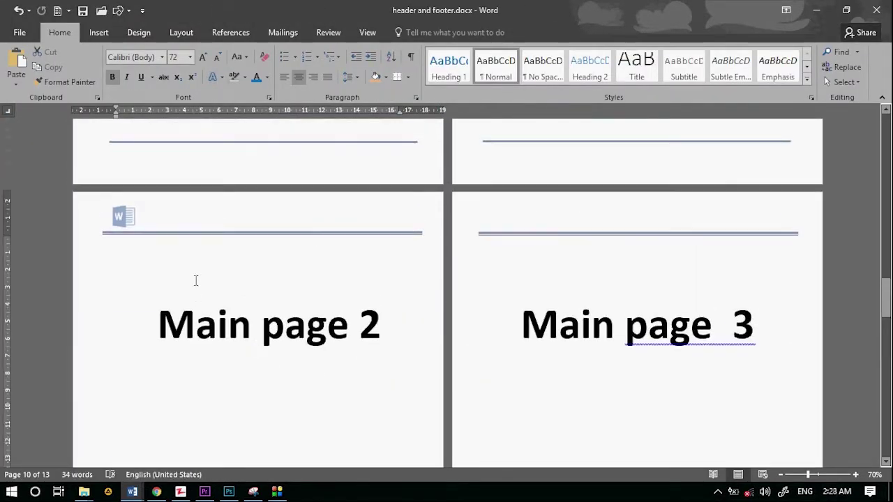
pyautogui.doubleClick(178, 222)
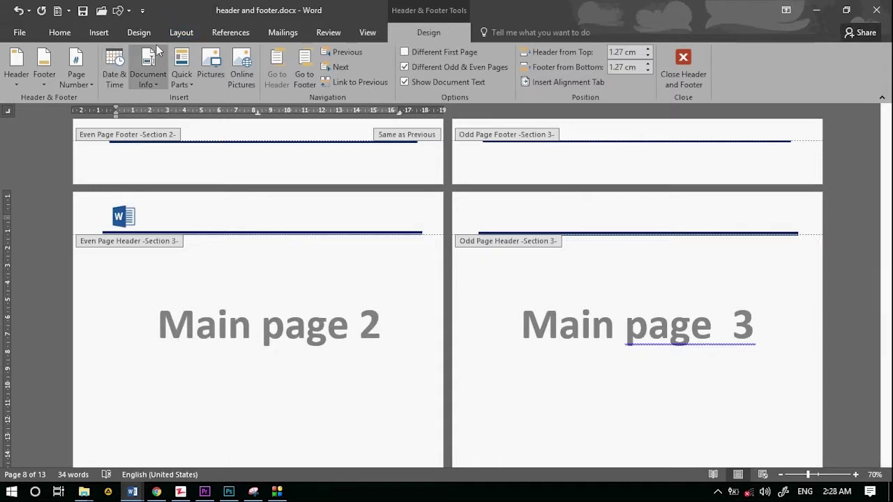
# Step: Draw a text box beside the header logo and type MS-WORD
pyautogui.click(100, 33)
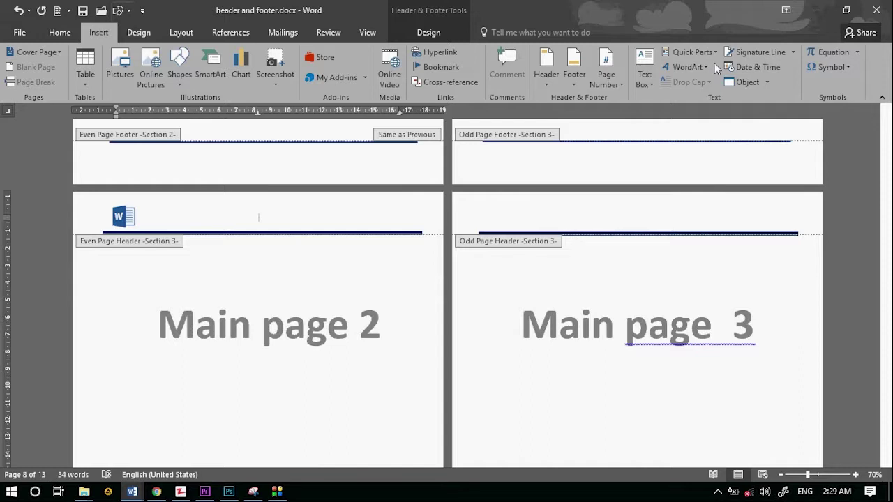
pyautogui.click(644, 76)
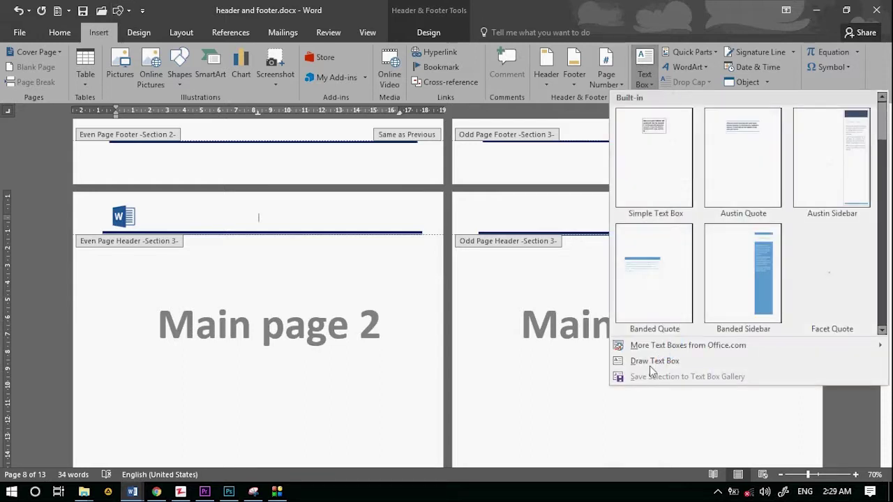
pyautogui.click(661, 360)
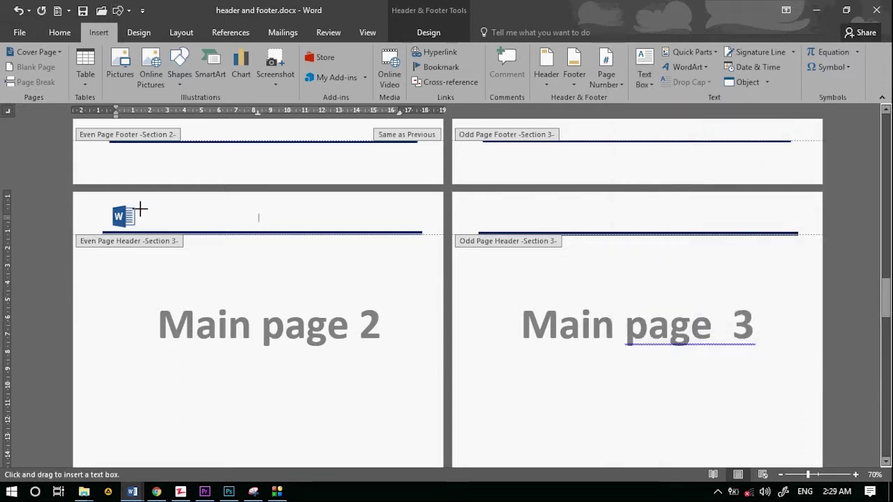
pyautogui.moveTo(138, 209); pyautogui.dragTo(265, 227)
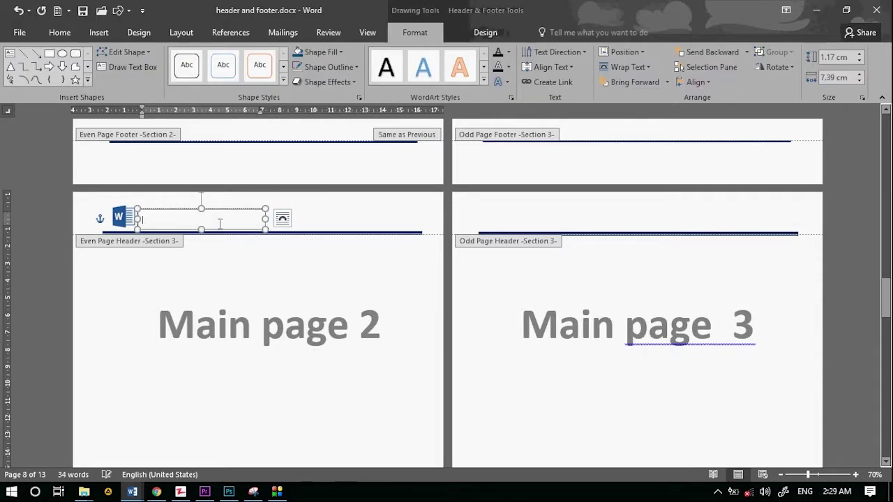
pyautogui.write('MS')
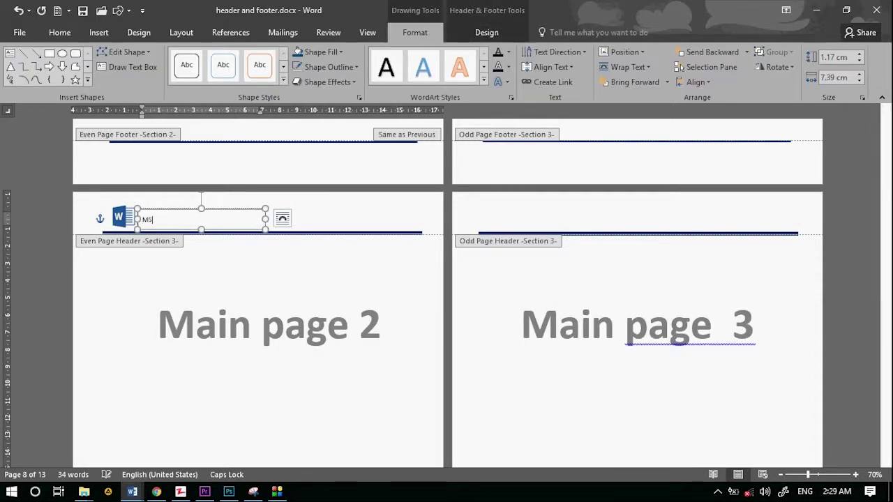
pyautogui.write('-WORD')
# Step: Style the MS-WORD text with a blue text effect at 36 pt
pyautogui.hotkey('ctrl', 'a')
pyautogui.click(60, 32)
pyautogui.click(219, 77)
pyautogui.press('Escape')
pyautogui.click(203, 58)
pyautogui.click(203, 58)
pyautogui.click(203, 57)
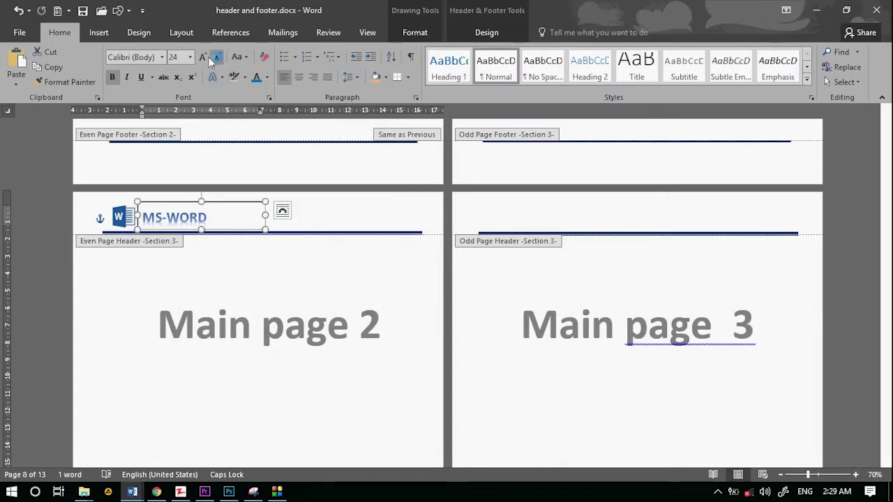
pyautogui.click(217, 58)
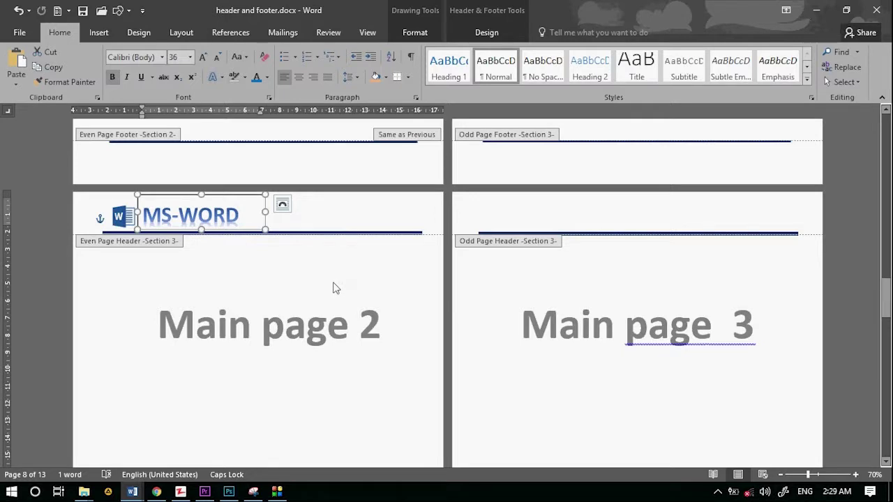
# Step: Remove the MS-WORD text box outline and return to the body text
pyautogui.click(415, 35)
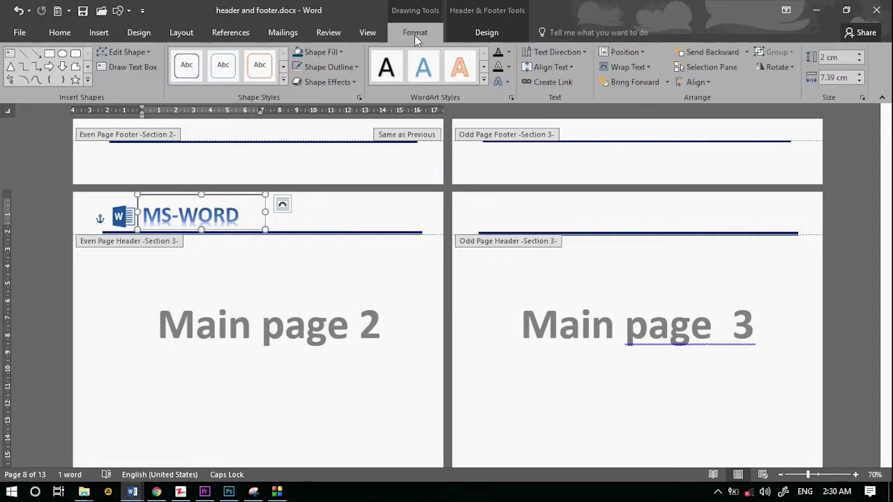
pyautogui.click(355, 68)
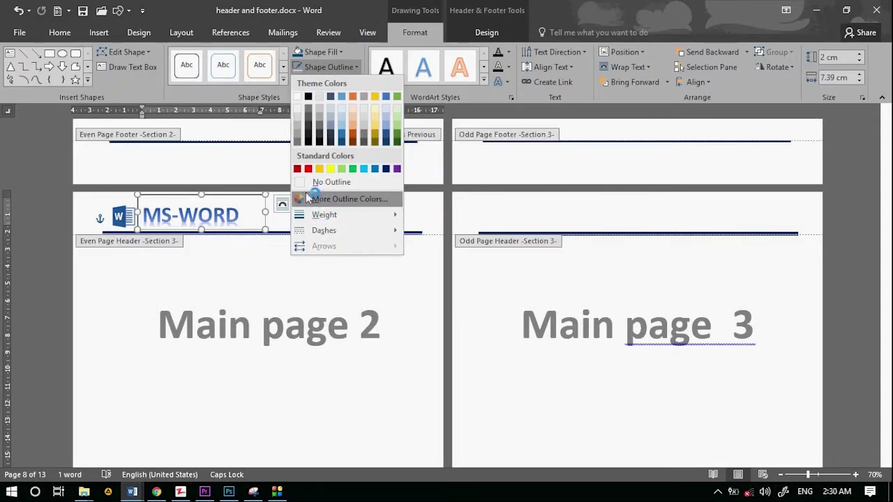
pyautogui.click(324, 182)
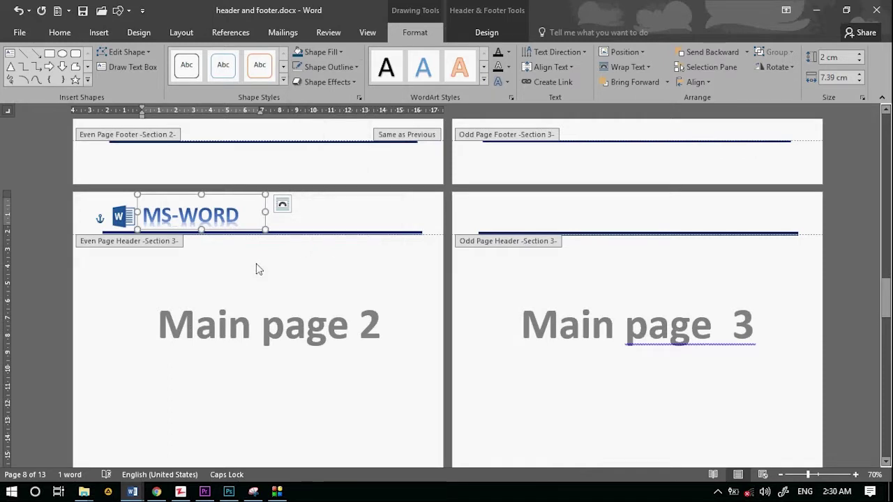
pyautogui.doubleClick(257, 269)
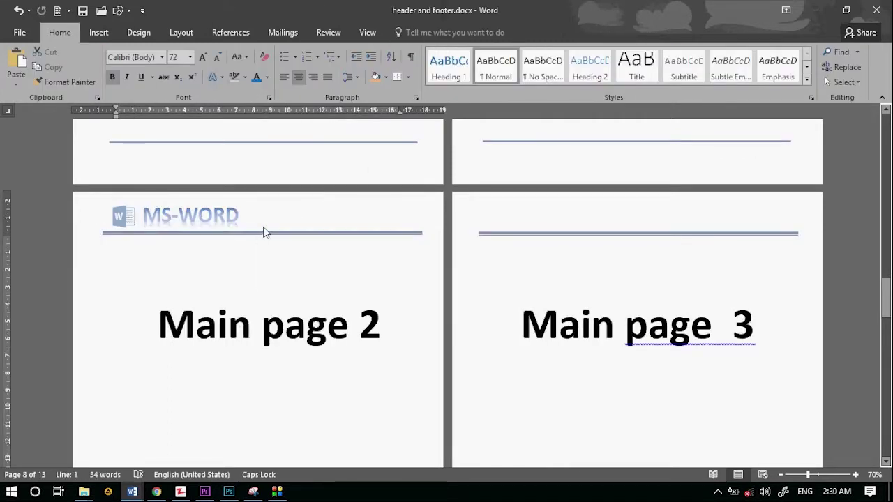
# Step: Draw a text box below the odd-page footer line and type ANDMTA TUTORIALS
pyautogui.scroll(-2, 269, 231)
pyautogui.scroll(2, 279, 258)
pyautogui.scroll(-3, 275, 279)
pyautogui.scroll(3, 519, 149)
pyautogui.scroll(-3, 507, 193)
pyautogui.scroll(-2, 482, 258)
pyautogui.click(506, 277)
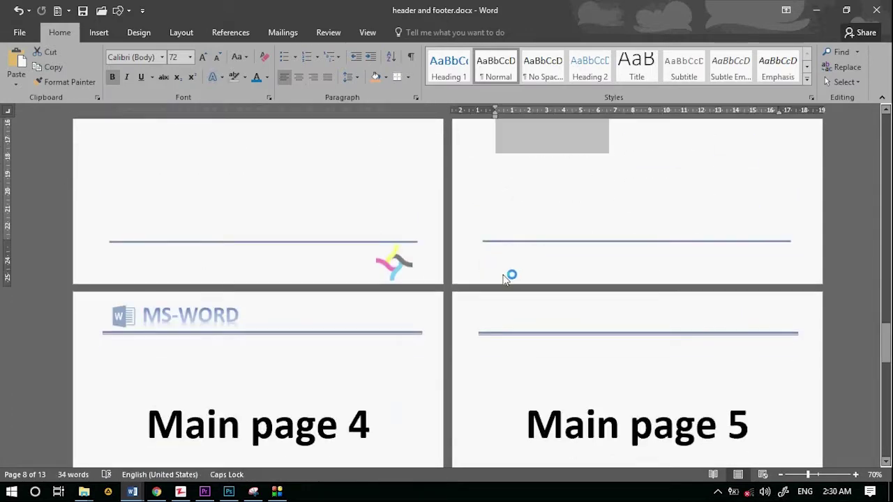
pyautogui.click(98, 32)
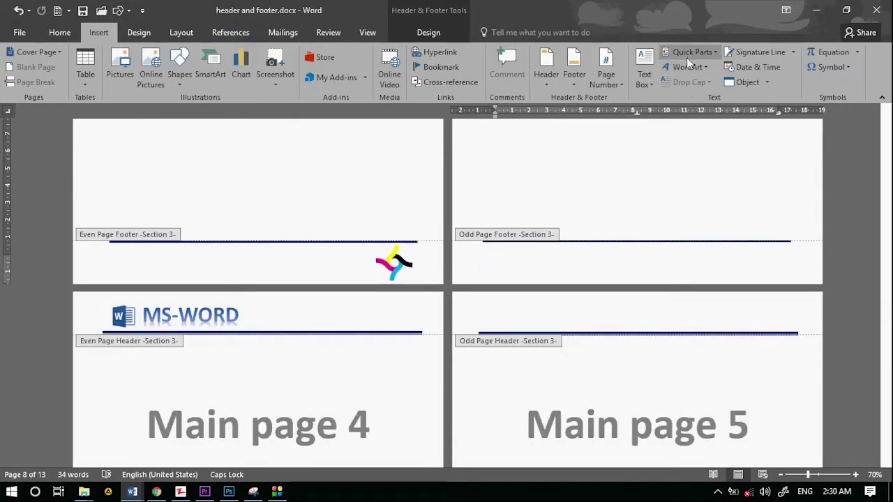
pyautogui.click(645, 75)
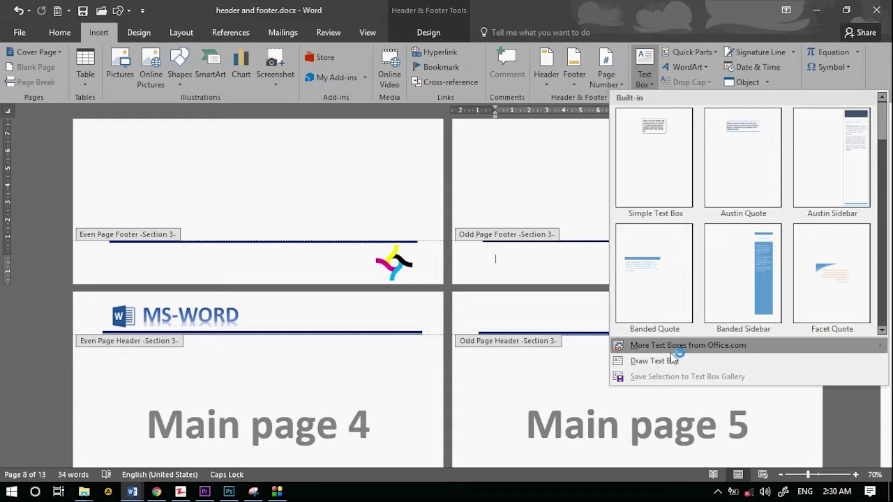
pyautogui.click(655, 360)
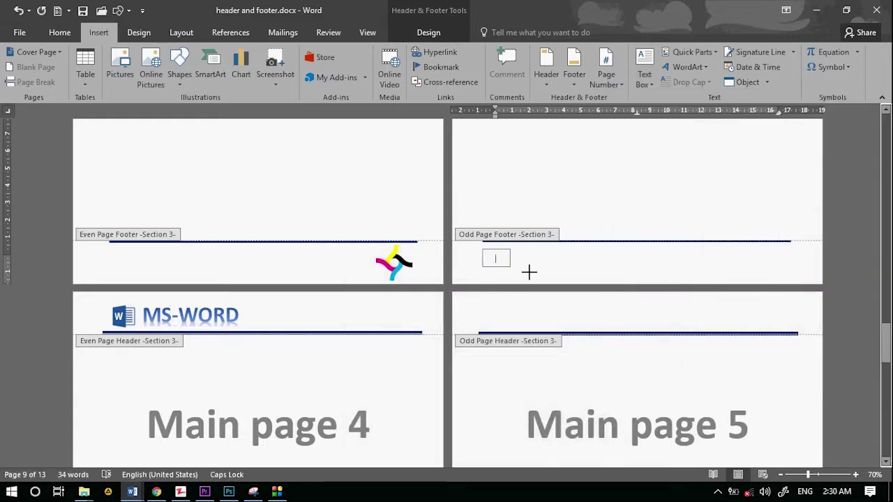
pyautogui.moveTo(630, 277); pyautogui.dragTo(630, 277)
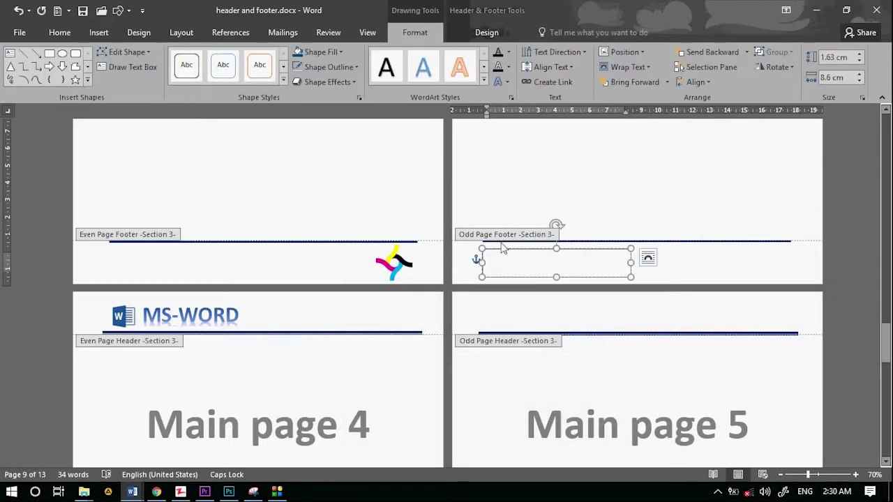
pyautogui.write('ANDMTA TUTORIAL')
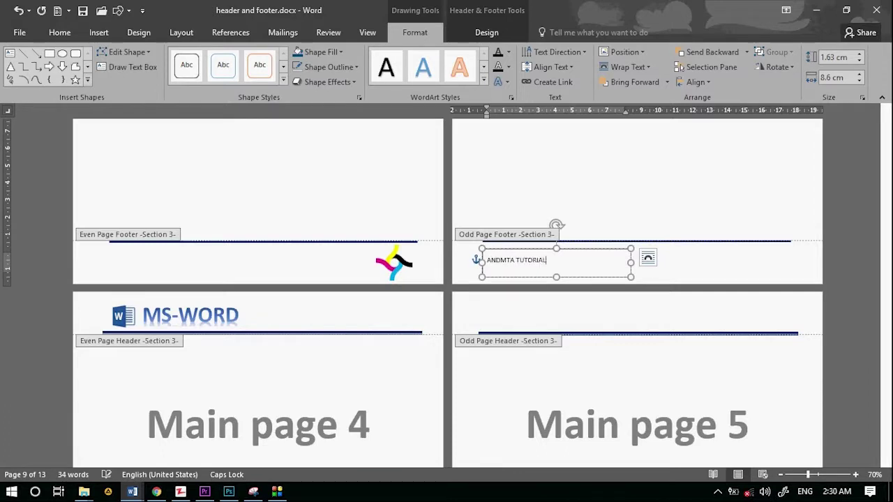
pyautogui.write('S')
# Step: Give ANDMTA TUTORIALS a blue text effect, enlarge it to 20 pt and make it bold
pyautogui.hotkey('ctrl', 'a')
pyautogui.click(59, 32)
pyautogui.click(213, 76)
pyautogui.click(201, 57)
pyautogui.hotkey('ctrl', 'b')
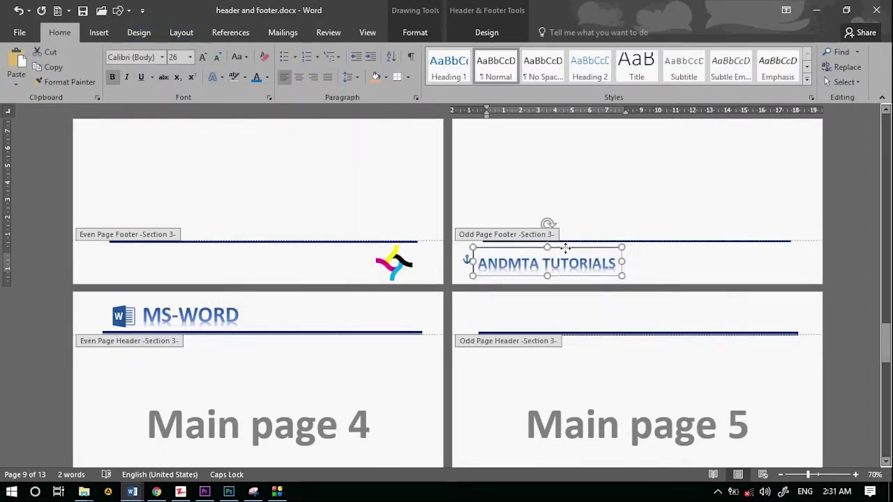
# Step: Remove the footer text box outline and return to the body text
pyautogui.click(415, 32)
pyautogui.click(354, 67)
pyautogui.click(331, 182)
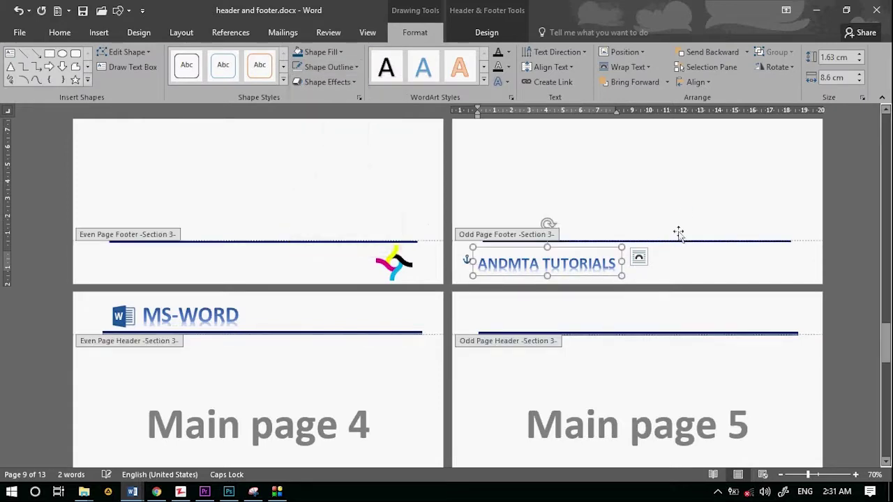
pyautogui.doubleClick(675, 213)
pyautogui.scroll(-2, 573, 296)
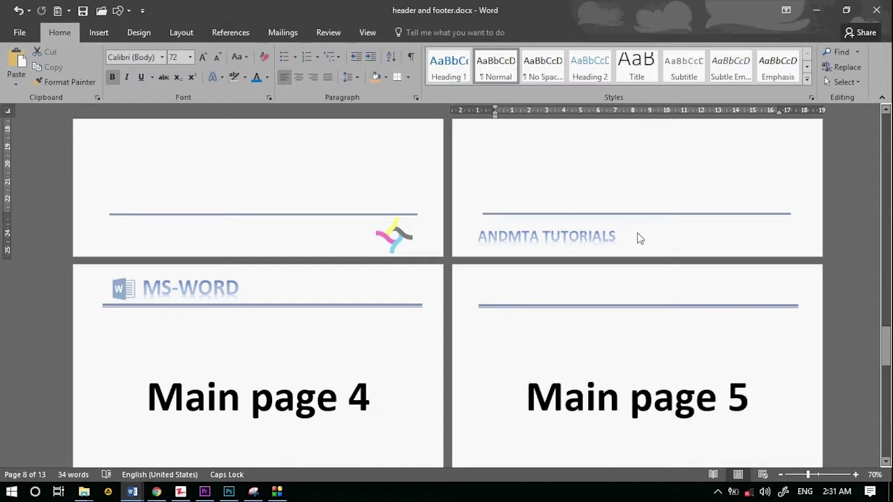
# Step: Open the header above Main page 1, then close it again
pyautogui.scroll(3, 640, 238)
pyautogui.scroll(4, 640, 237)
pyautogui.scroll(5, 640, 237)
pyautogui.scroll(4, 640, 236)
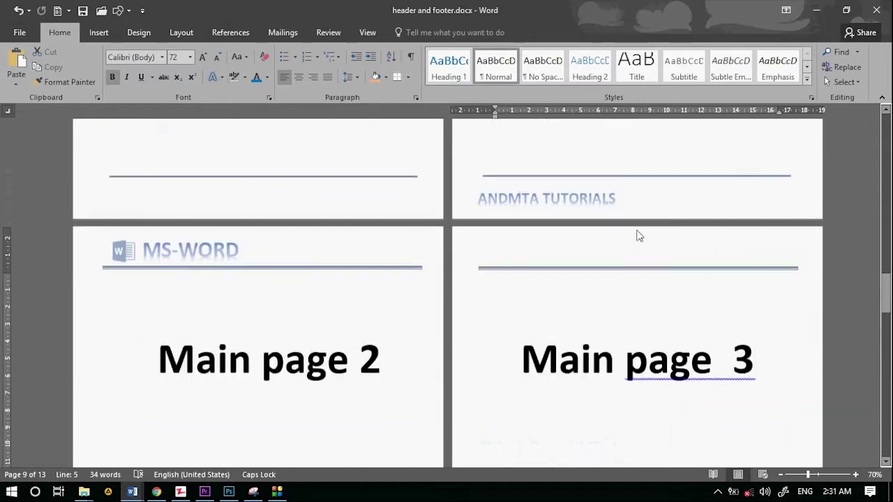
pyautogui.scroll(5, 637, 235)
pyautogui.doubleClick(637, 236)
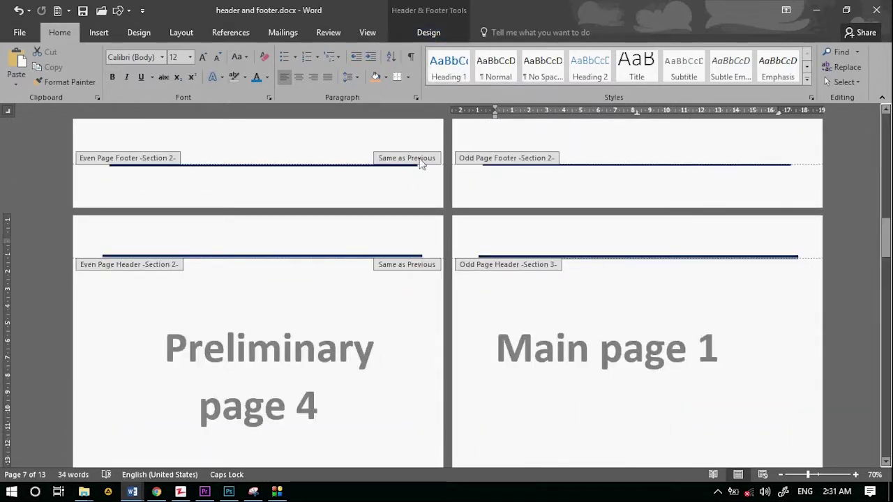
pyautogui.doubleClick(733, 285)
# Step: Scroll through the document to review the headers and footers, ending back at the top
pyautogui.scroll(-3, 670, 333)
pyautogui.scroll(-2, 718, 339)
pyautogui.scroll(-3, 760, 262)
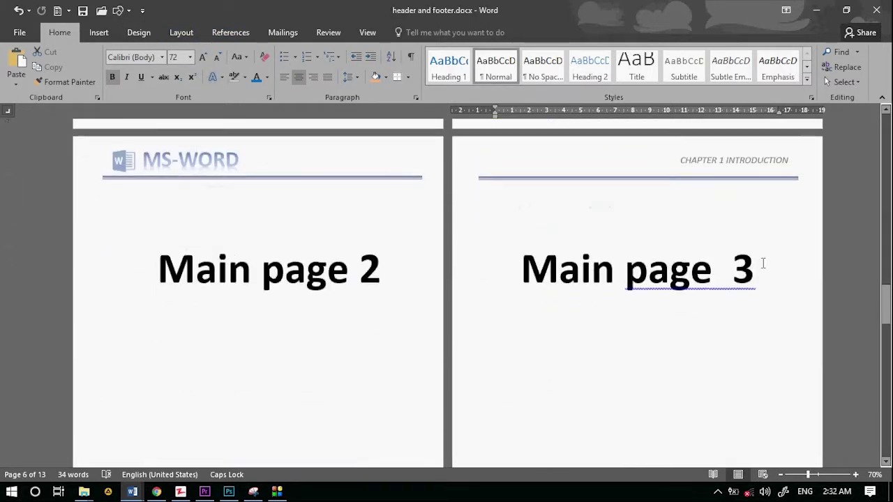
pyautogui.scroll(-2, 760, 275)
pyautogui.scroll(-3, 750, 293)
pyautogui.scroll(2, 446, 279)
pyautogui.scroll(-1, 144, 261)
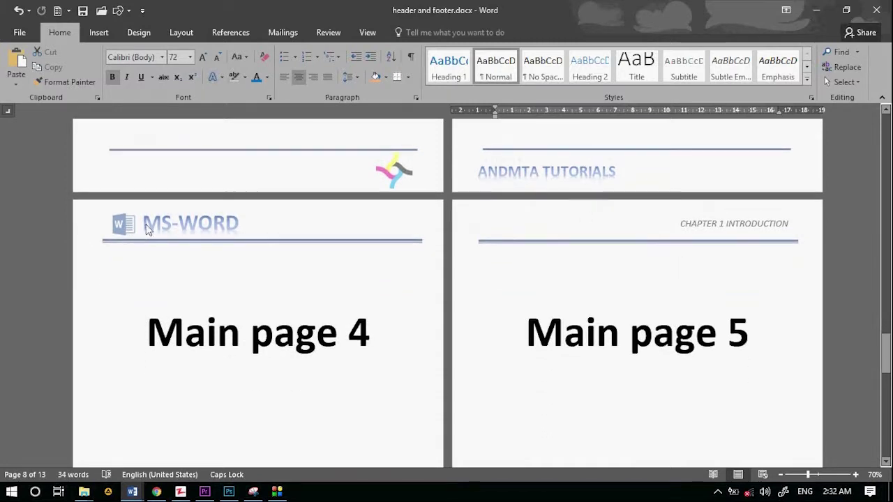
pyautogui.scroll(-3, 227, 223)
pyautogui.scroll(-2, 162, 198)
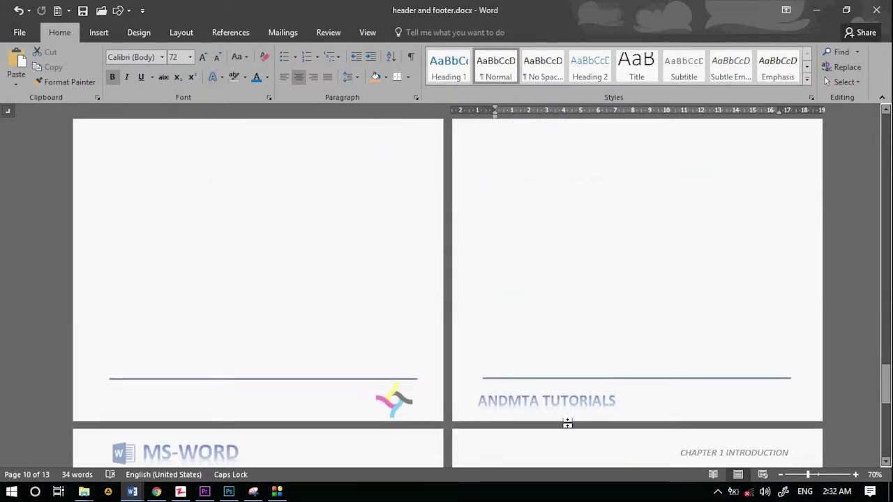
pyautogui.scroll(-2, 482, 380)
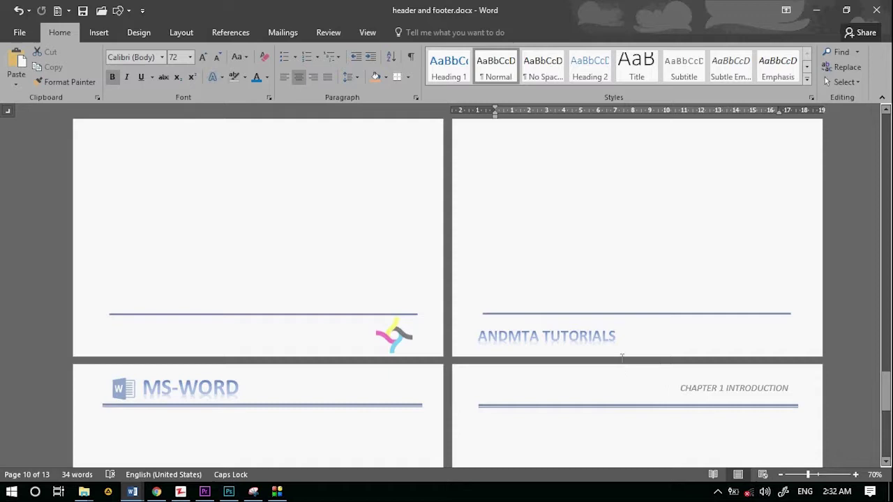
pyautogui.scroll(-5, 622, 357)
pyautogui.scroll(2, 621, 357)
pyautogui.scroll(2, 622, 357)
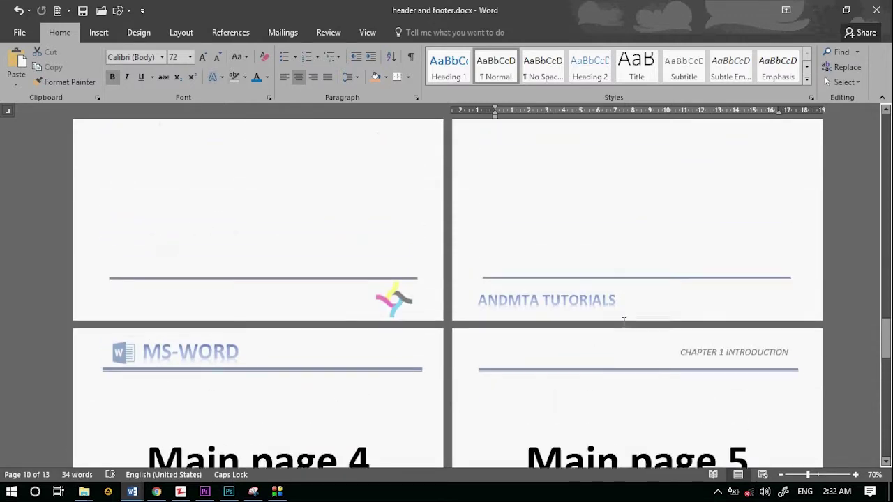
pyautogui.scroll(5, 624, 320)
pyautogui.scroll(2, 625, 320)
pyautogui.scroll(2, 625, 319)
pyautogui.scroll(3, 625, 319)
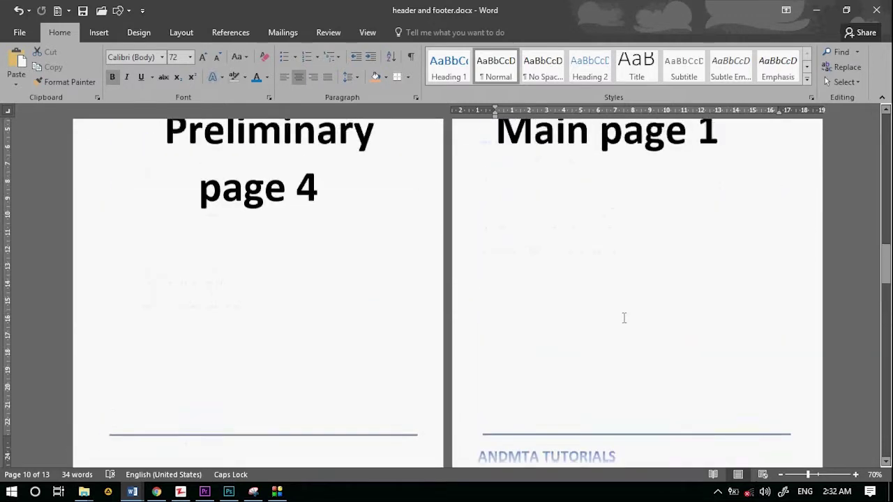
pyautogui.scroll(6, 625, 318)
pyautogui.scroll(4, 624, 319)
pyautogui.scroll(3, 625, 314)
pyautogui.scroll(6, 623, 312)
pyautogui.scroll(4, 623, 312)
pyautogui.scroll(6, 622, 312)
pyautogui.scroll(5, 621, 312)
pyautogui.scroll(1, 621, 312)
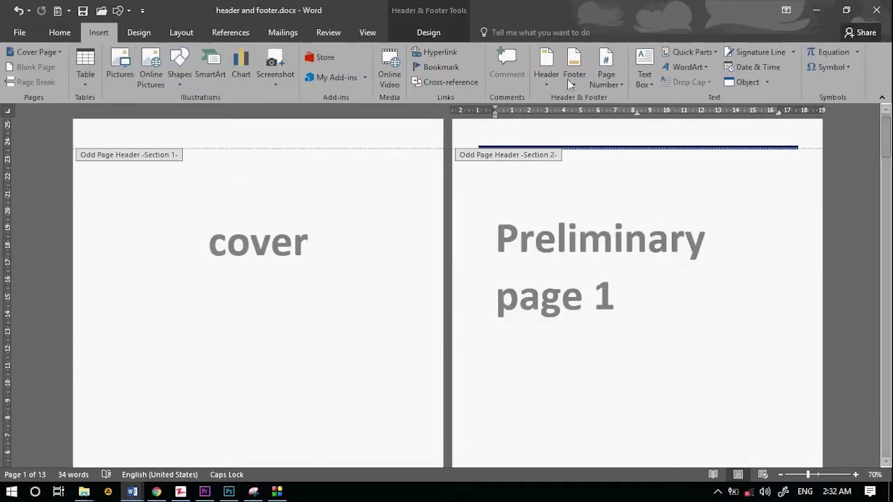
# Step: Draw a small text box at the right of the Section 2 odd-page footer
pyautogui.click(644, 78)
pyautogui.click(607, 358)
pyautogui.scroll(1, 617, 259)
pyautogui.scroll(-1, 615, 257)
pyautogui.scroll(-4, 614, 255)
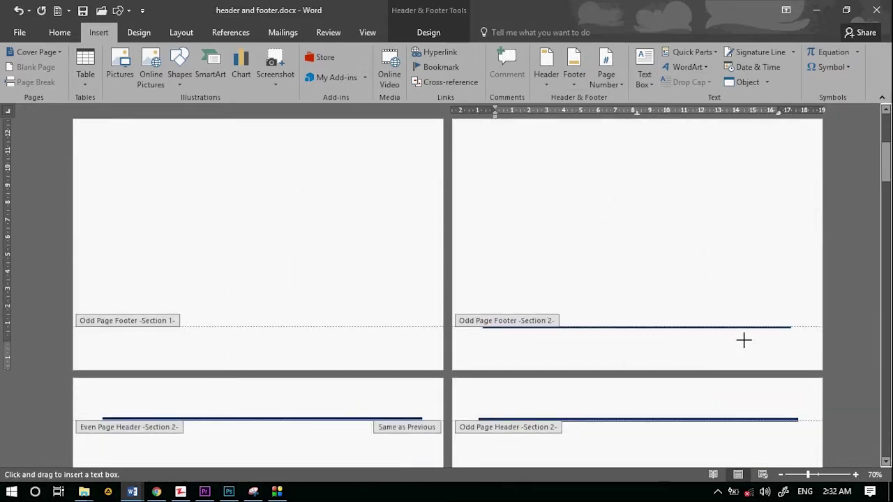
pyautogui.moveTo(744, 341); pyautogui.dragTo(782, 361)
# Step: Insert a plain page number into the footer box
pyautogui.click(486, 33)
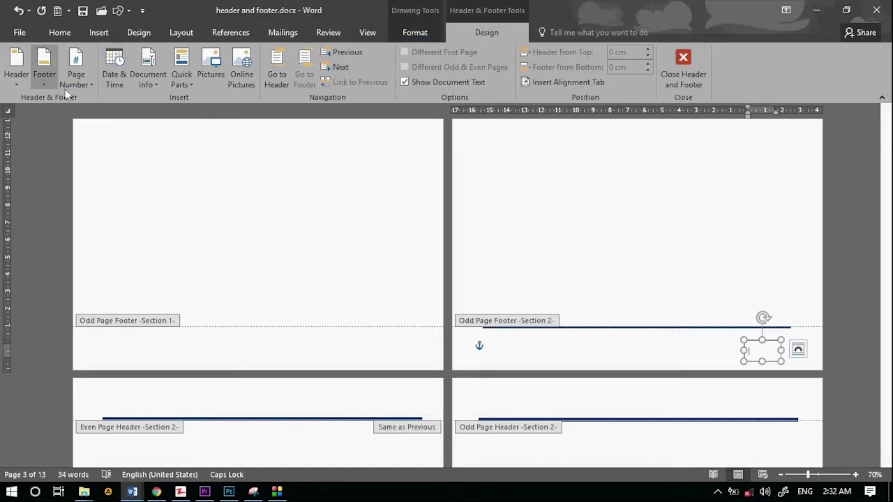
pyautogui.click(88, 85)
pyautogui.click(151, 99)
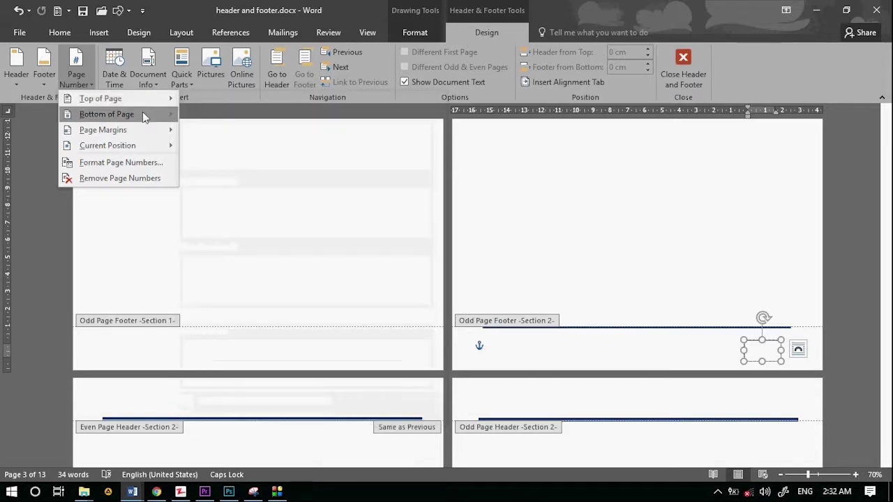
pyautogui.moveTo(148, 114)
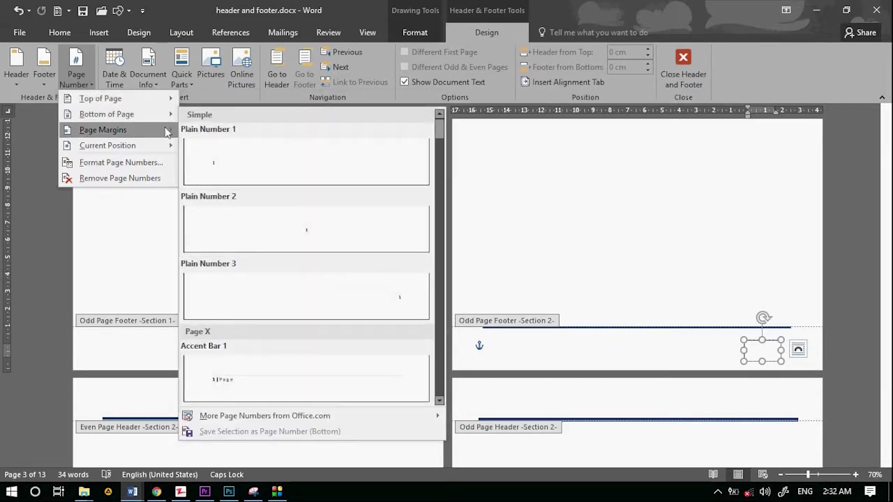
pyautogui.moveTo(170, 130)
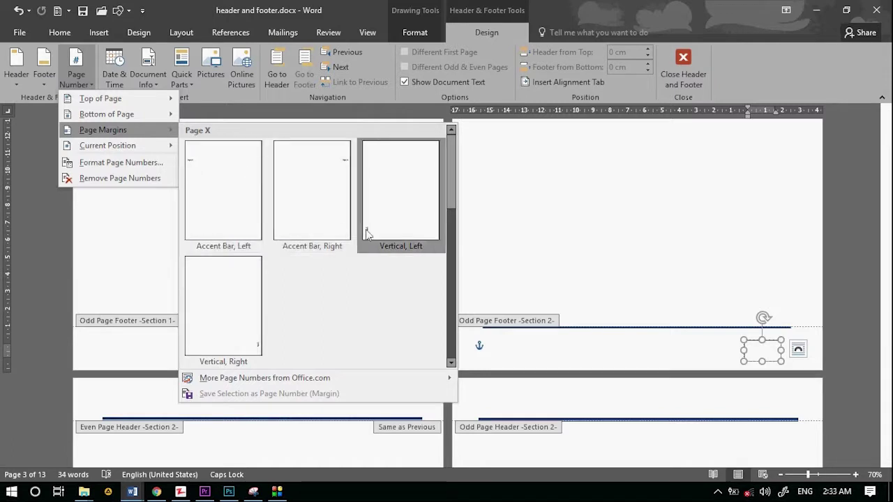
pyautogui.moveTo(143, 151)
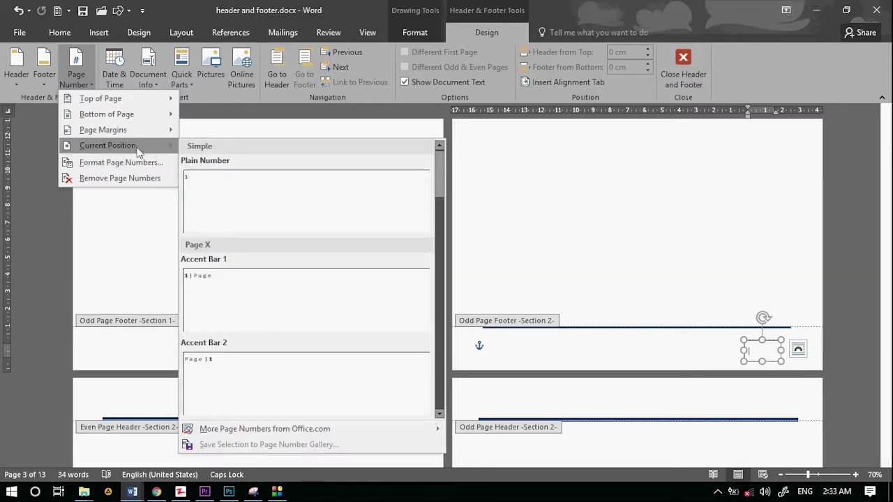
pyautogui.click(211, 193)
# Step: Remove the page-number box's outline and return to the body text
pyautogui.doubleClick(770, 357)
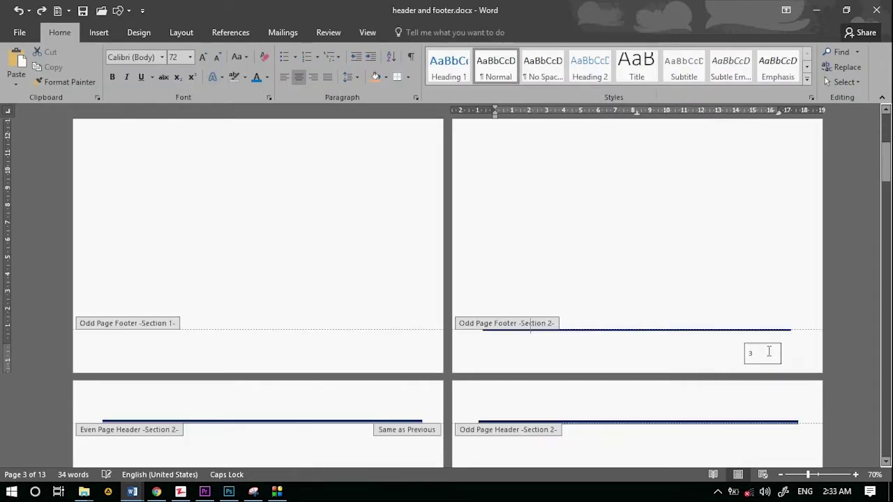
pyautogui.click(781, 354)
pyautogui.click(328, 67)
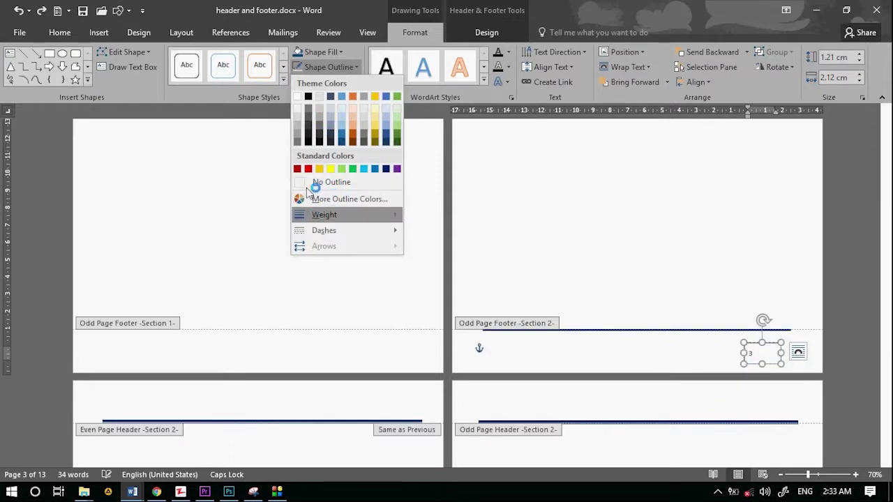
pyautogui.doubleClick(771, 235)
# Step: Reopen the page 3 footer for editing
pyautogui.scroll(-5, 771, 231)
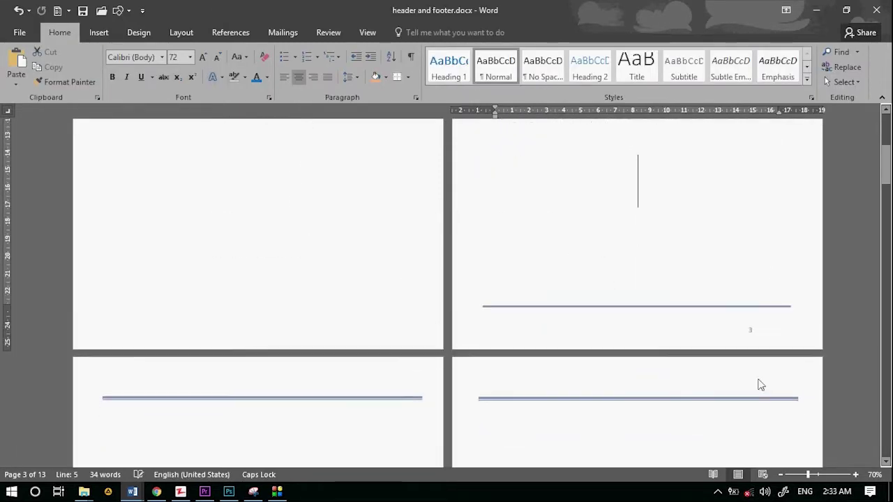
pyautogui.scroll(-5, 579, 313)
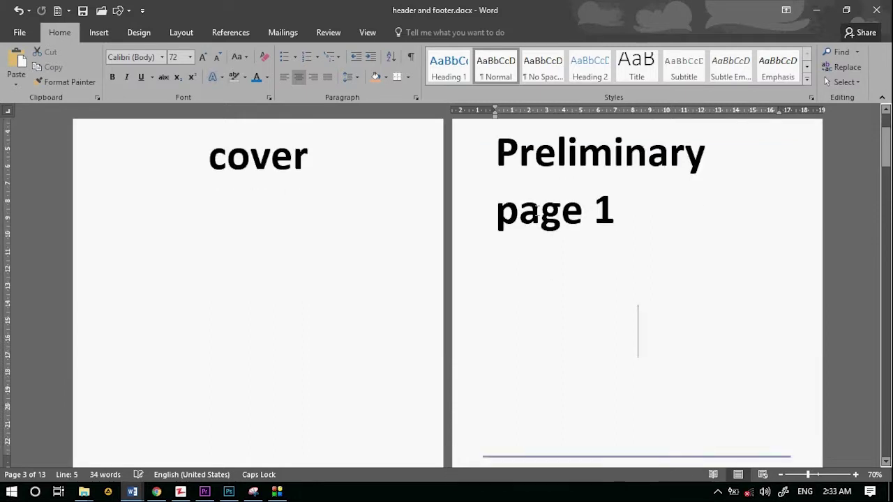
pyautogui.doubleClick(756, 394)
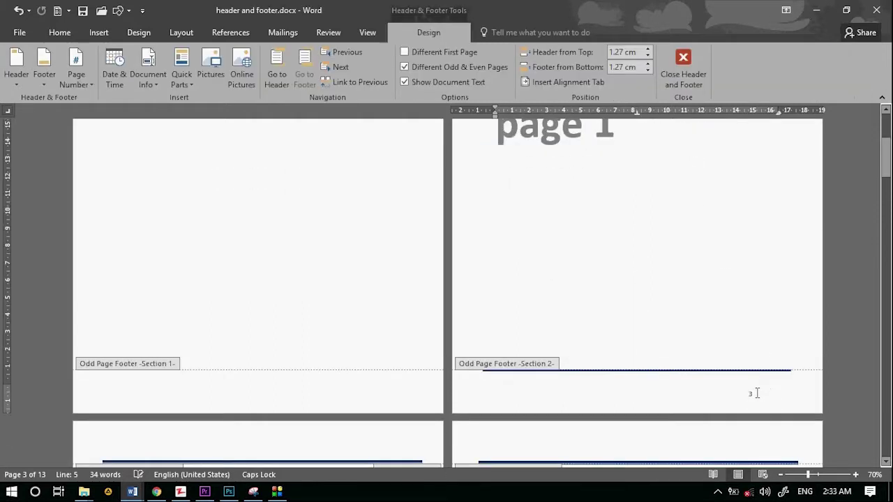
# Step: Format the Section 2 page numbers as uppercase roman numerals (I, II, III…) starting at I
pyautogui.click(756, 393)
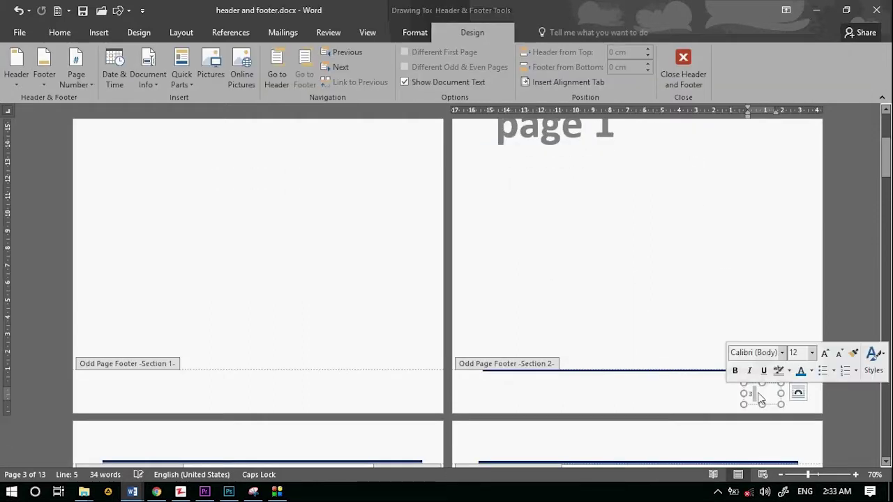
pyautogui.click(64, 78)
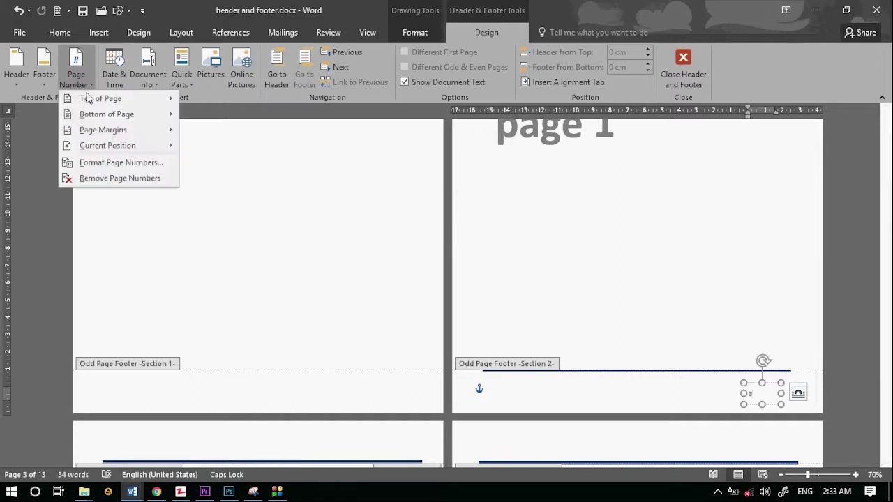
pyautogui.click(108, 163)
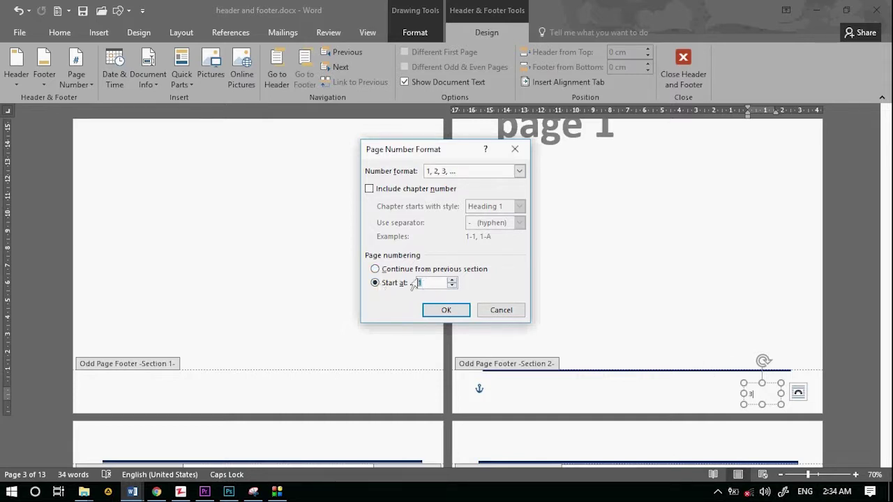
pyautogui.click(519, 172)
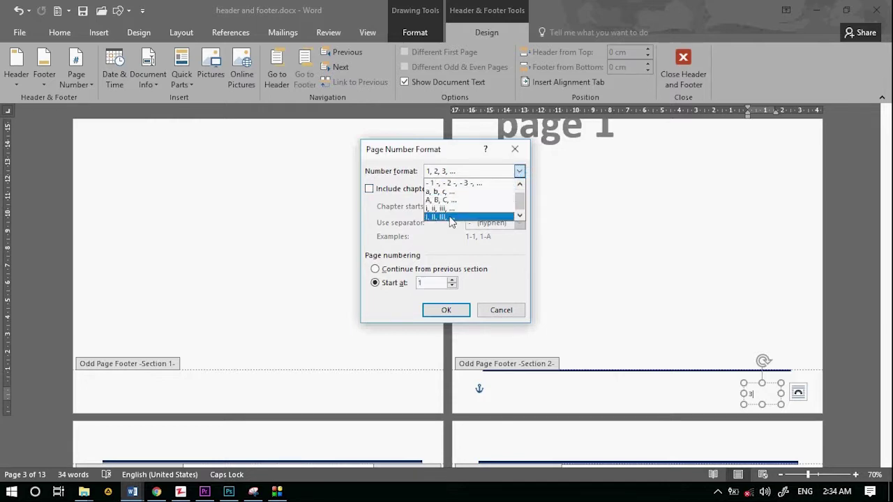
pyautogui.click(451, 218)
pyautogui.click(443, 310)
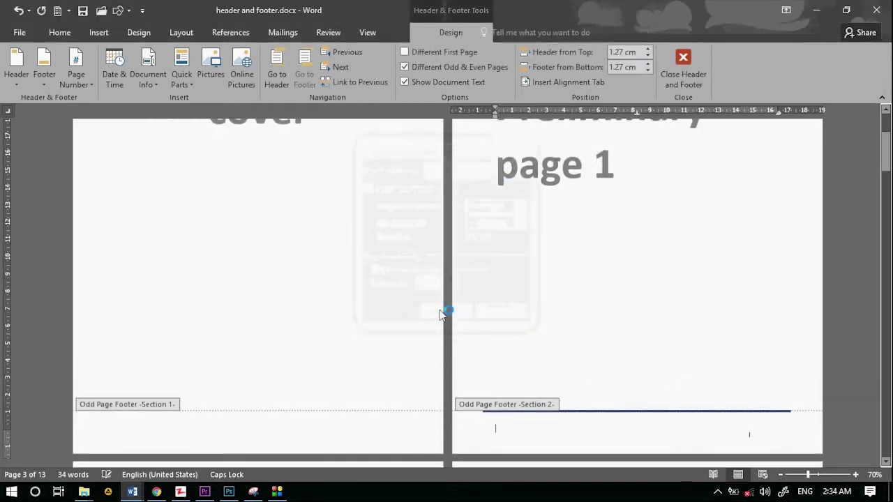
# Step: Draw a small text box at the right end of Preliminary page 2's even-page footer
pyautogui.scroll(-2, 759, 396)
pyautogui.scroll(-2, 705, 341)
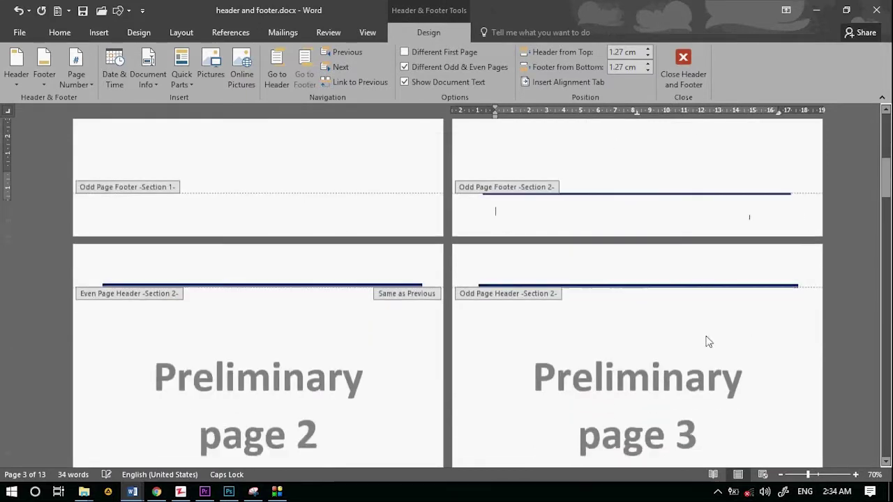
pyautogui.scroll(-4, 332, 362)
pyautogui.scroll(6, 751, 301)
pyautogui.scroll(2, 753, 288)
pyautogui.scroll(3, 752, 286)
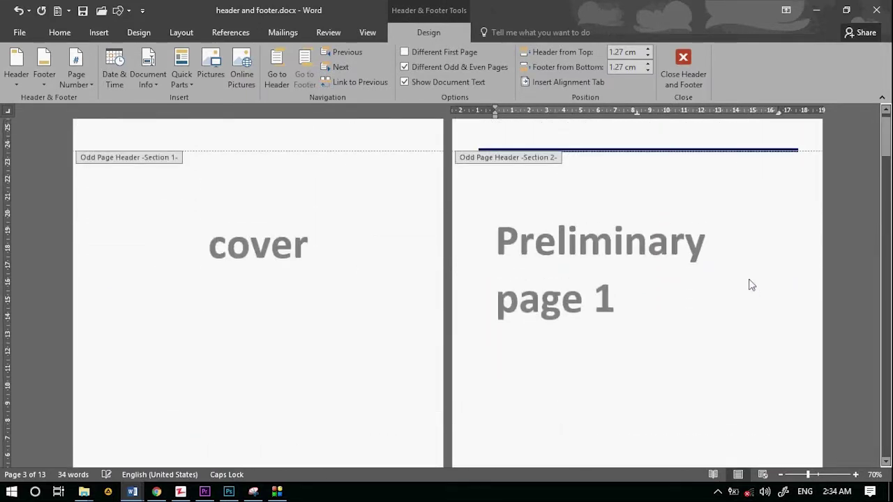
pyautogui.scroll(-3, 675, 288)
pyautogui.scroll(-10, 385, 266)
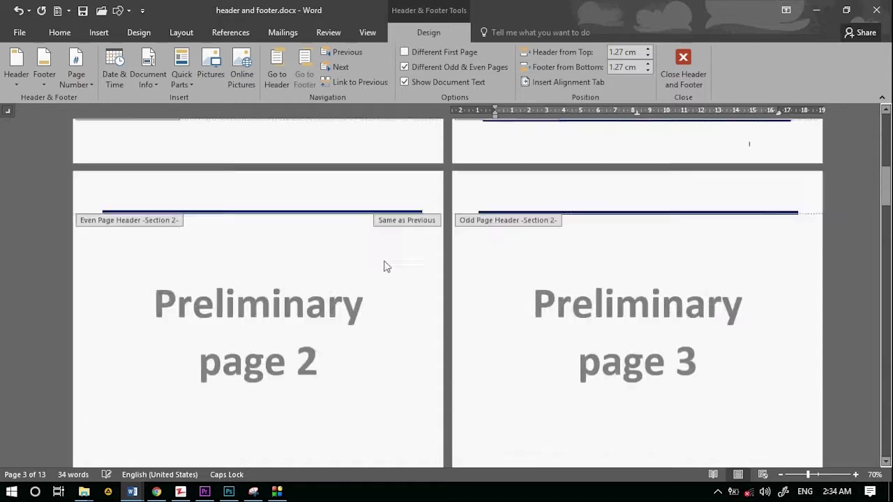
pyautogui.scroll(-5, 387, 265)
pyautogui.click(384, 425)
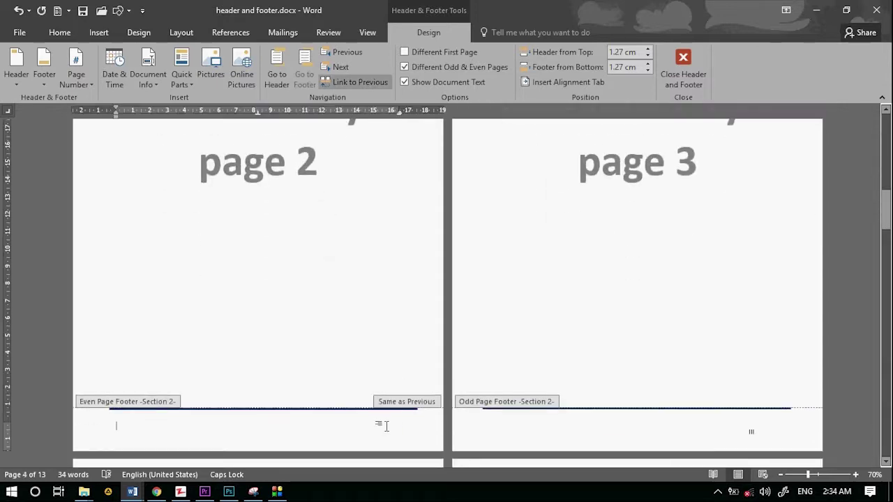
pyautogui.scroll(1, 212, 293)
pyautogui.scroll(-2, 273, 302)
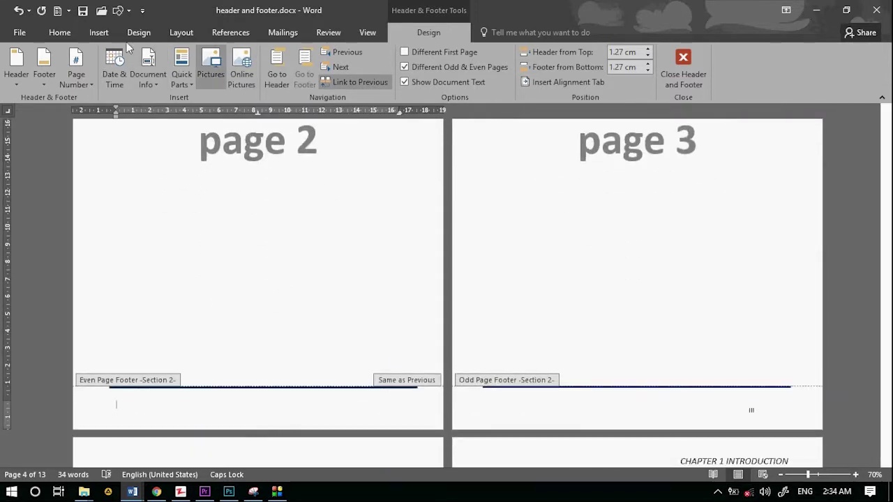
pyautogui.click(97, 33)
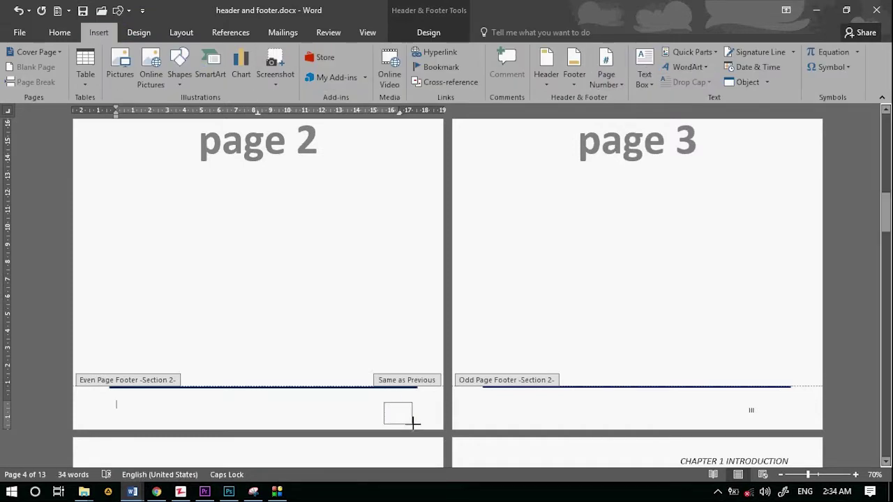
pyautogui.moveTo(415, 423); pyautogui.dragTo(418, 426)
pyautogui.click(486, 33)
# Step: Put the current-position page number (ii) in the box and remove its outline
pyautogui.click(75, 73)
pyautogui.click(100, 143)
pyautogui.click(230, 167)
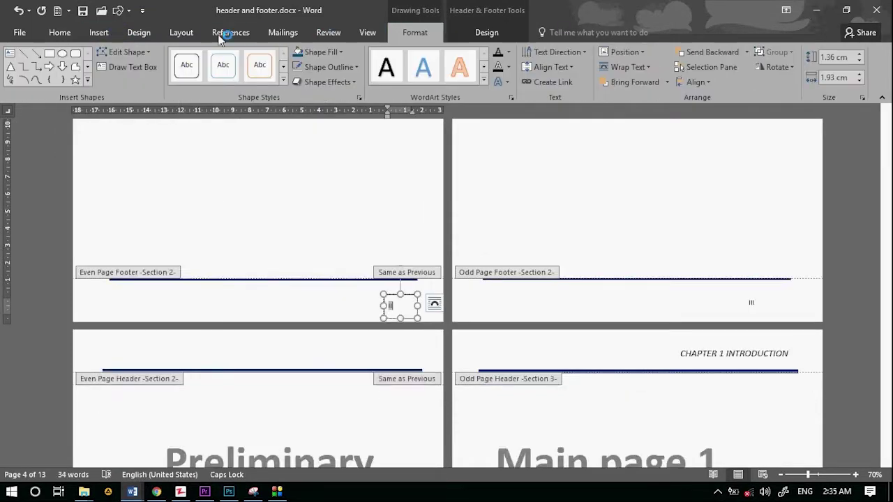
pyautogui.click(354, 67)
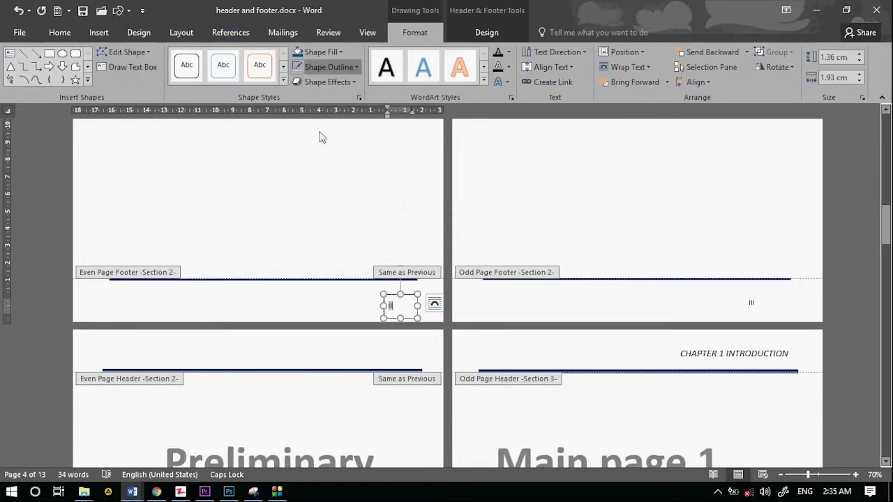
pyautogui.click(317, 182)
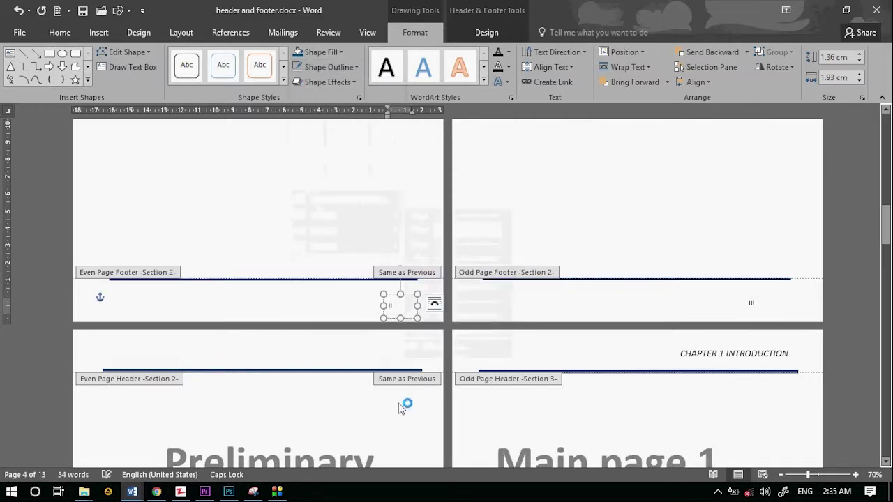
pyautogui.click(405, 405)
pyautogui.scroll(2, 724, 235)
pyautogui.scroll(3, 773, 170)
pyautogui.scroll(3, 773, 171)
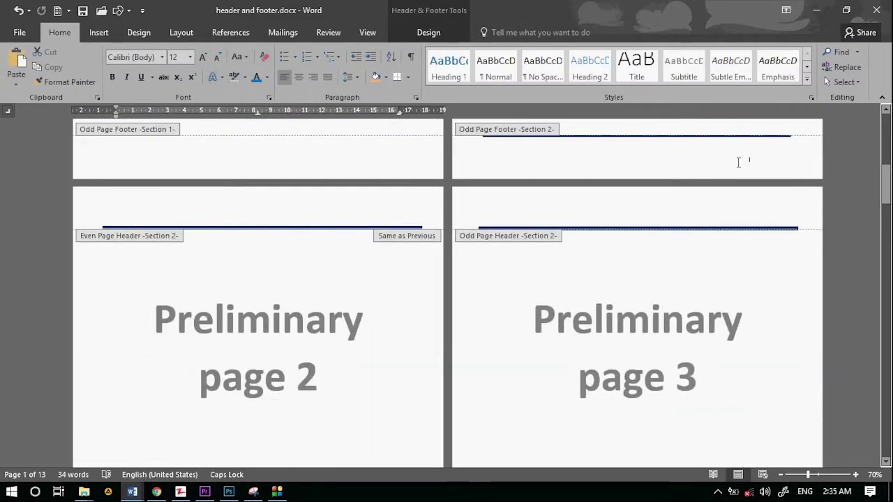
# Step: Draw a borderless text box at the right end of the Section 3 odd footer
pyautogui.scroll(-3, 378, 365)
pyautogui.scroll(-5, 379, 364)
pyautogui.click(99, 33)
pyautogui.click(644, 79)
pyautogui.click(670, 359)
pyautogui.moveTo(761, 347); pyautogui.dragTo(791, 371)
pyautogui.click(329, 67)
pyautogui.click(317, 175)
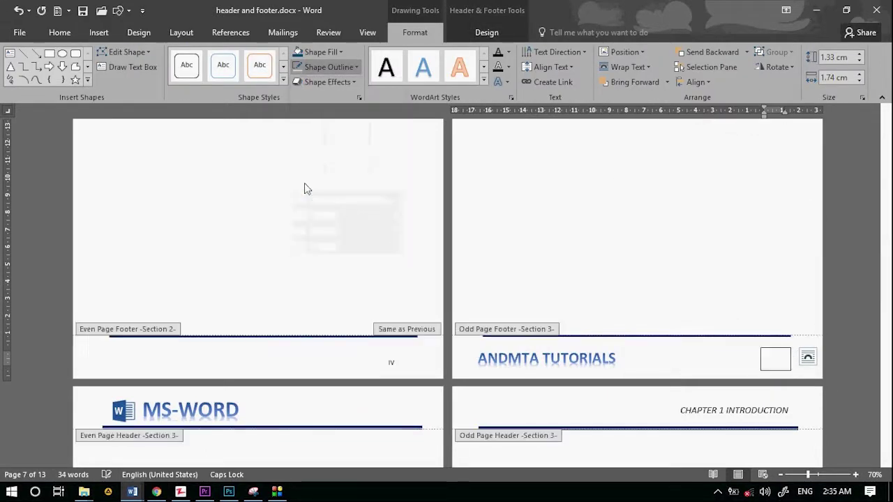
# Step: Insert the current-position page number into the box, with numbering restarted at a chosen start value
pyautogui.click(475, 35)
pyautogui.click(83, 84)
pyautogui.moveTo(105, 145)
pyautogui.click(213, 179)
pyautogui.click(80, 79)
pyautogui.click(115, 163)
pyautogui.click(372, 281)
pyautogui.click(454, 309)
# Step: Make the odd-page number 5 and even-page number 4 bold and larger, then close the footer
pyautogui.doubleClick(768, 277)
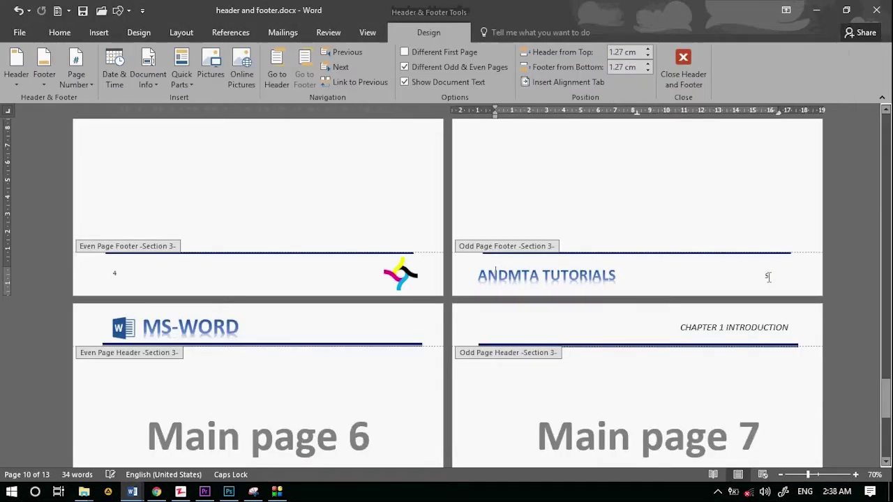
pyautogui.click(60, 32)
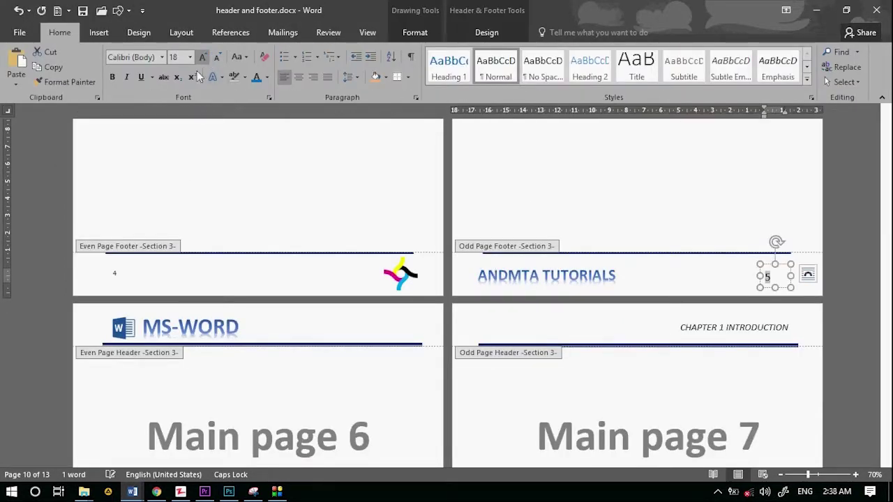
pyautogui.click(115, 273)
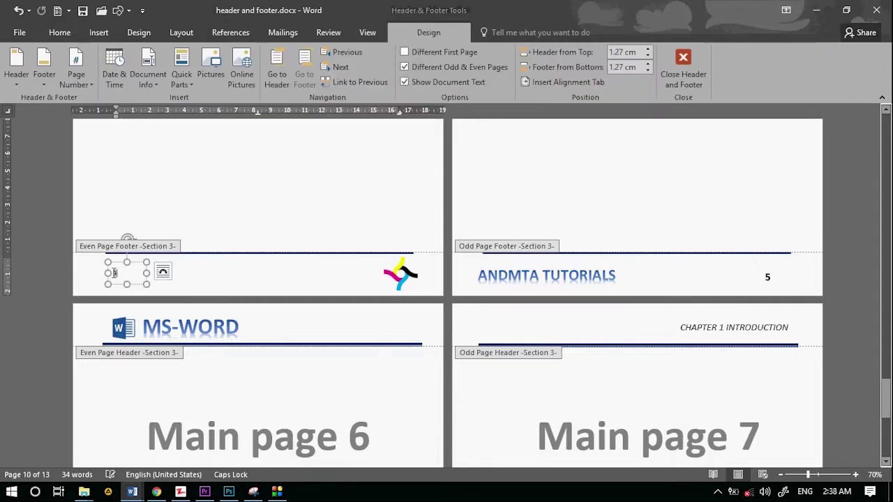
pyautogui.click(59, 32)
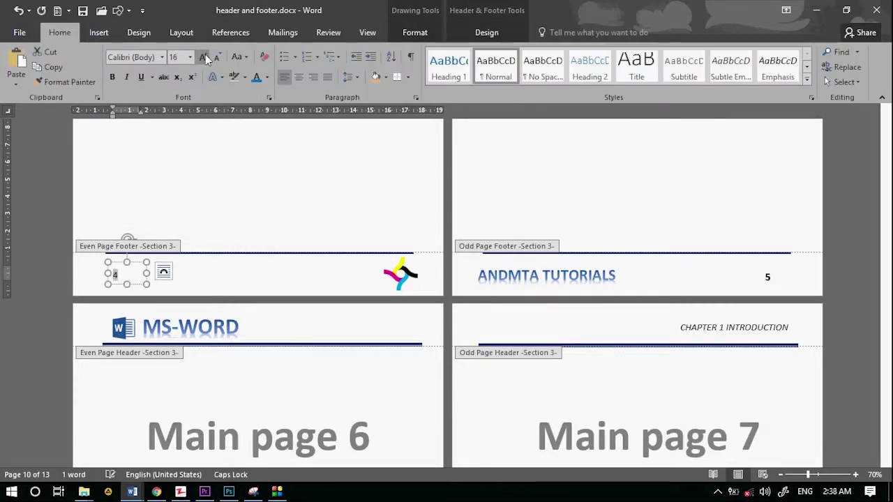
pyautogui.click(113, 78)
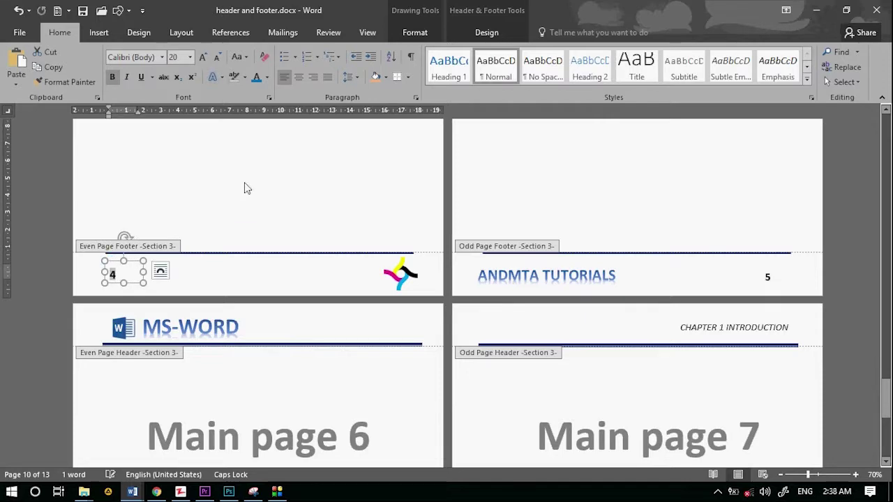
pyautogui.doubleClick(279, 205)
pyautogui.scroll(5, 279, 205)
pyautogui.scroll(4, 279, 205)
pyautogui.scroll(1, 279, 202)
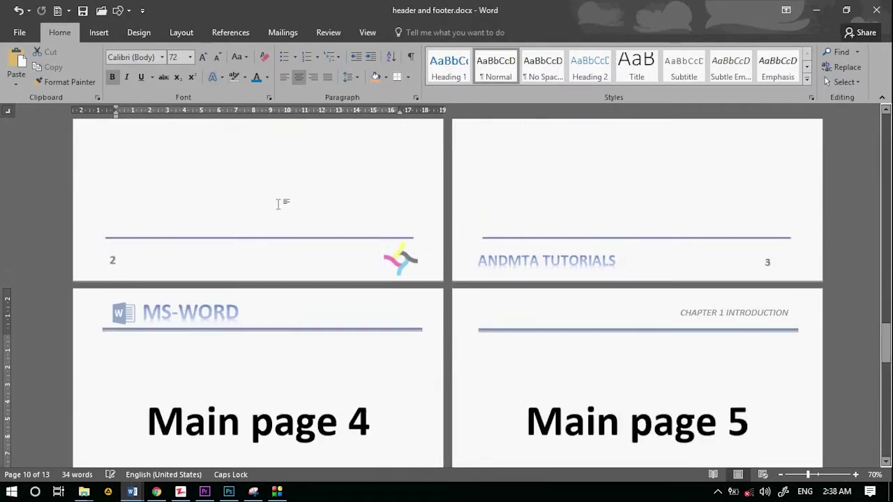
pyautogui.scroll(-9, 279, 202)
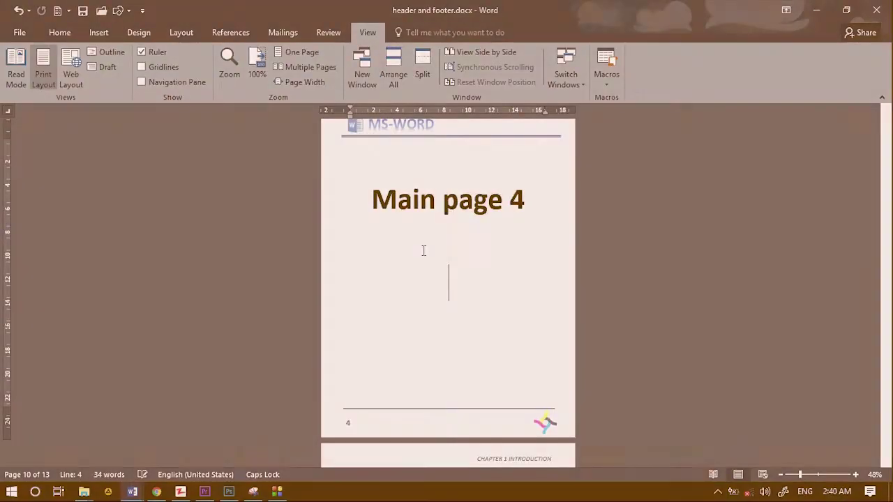